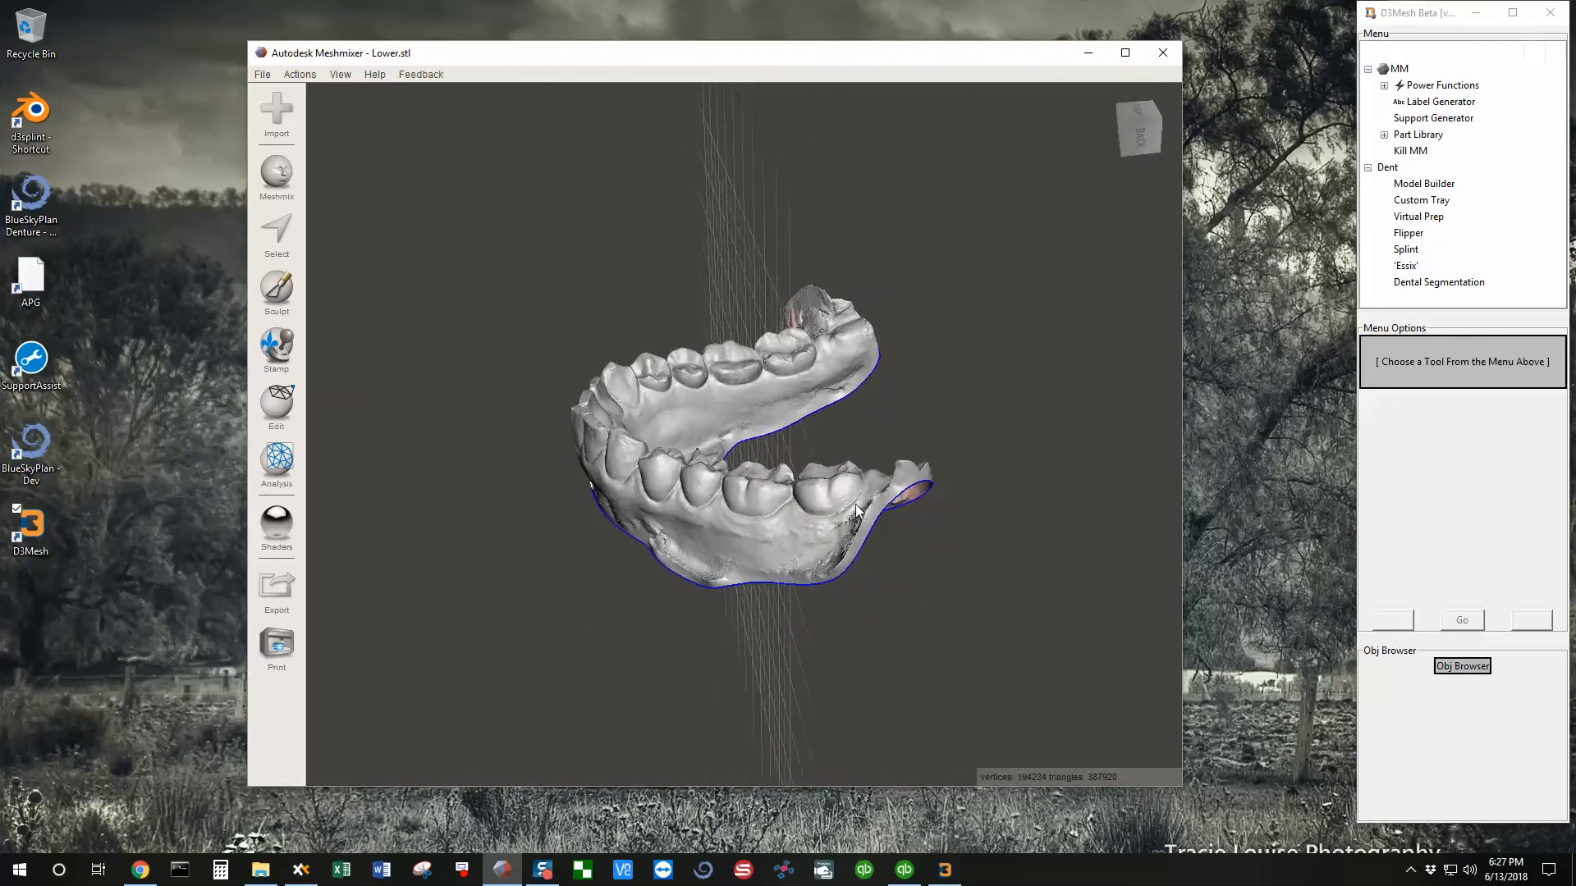
Start the Model Builder workflow for the loaded lower arch and accept its occlusal, lateral and anterior alignments unchanged
click(1413, 185)
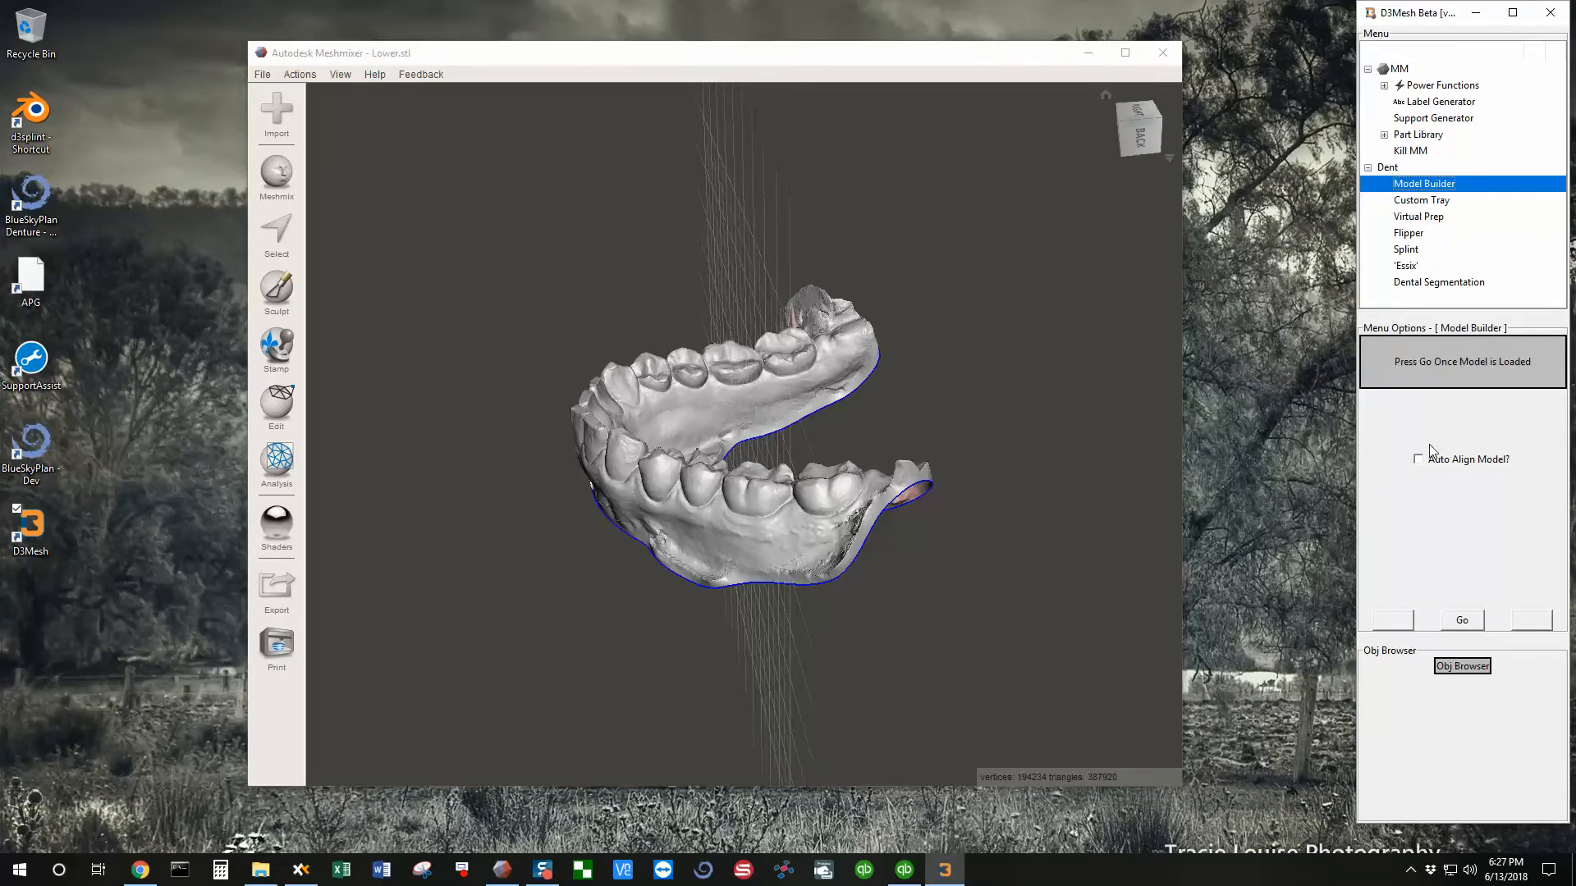
click(1464, 622)
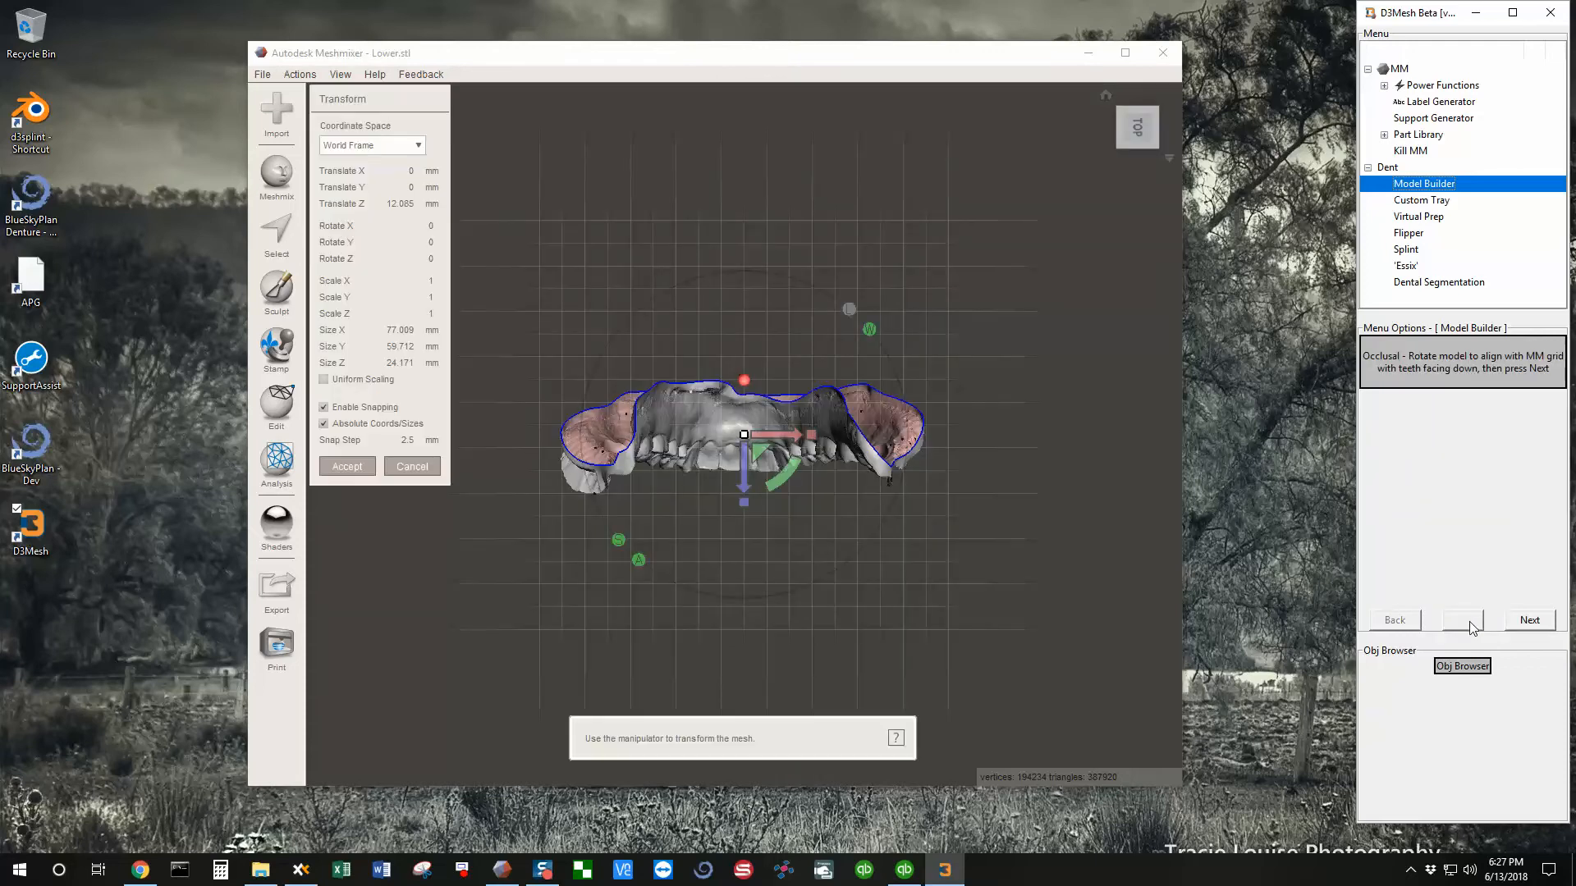
click(1524, 624)
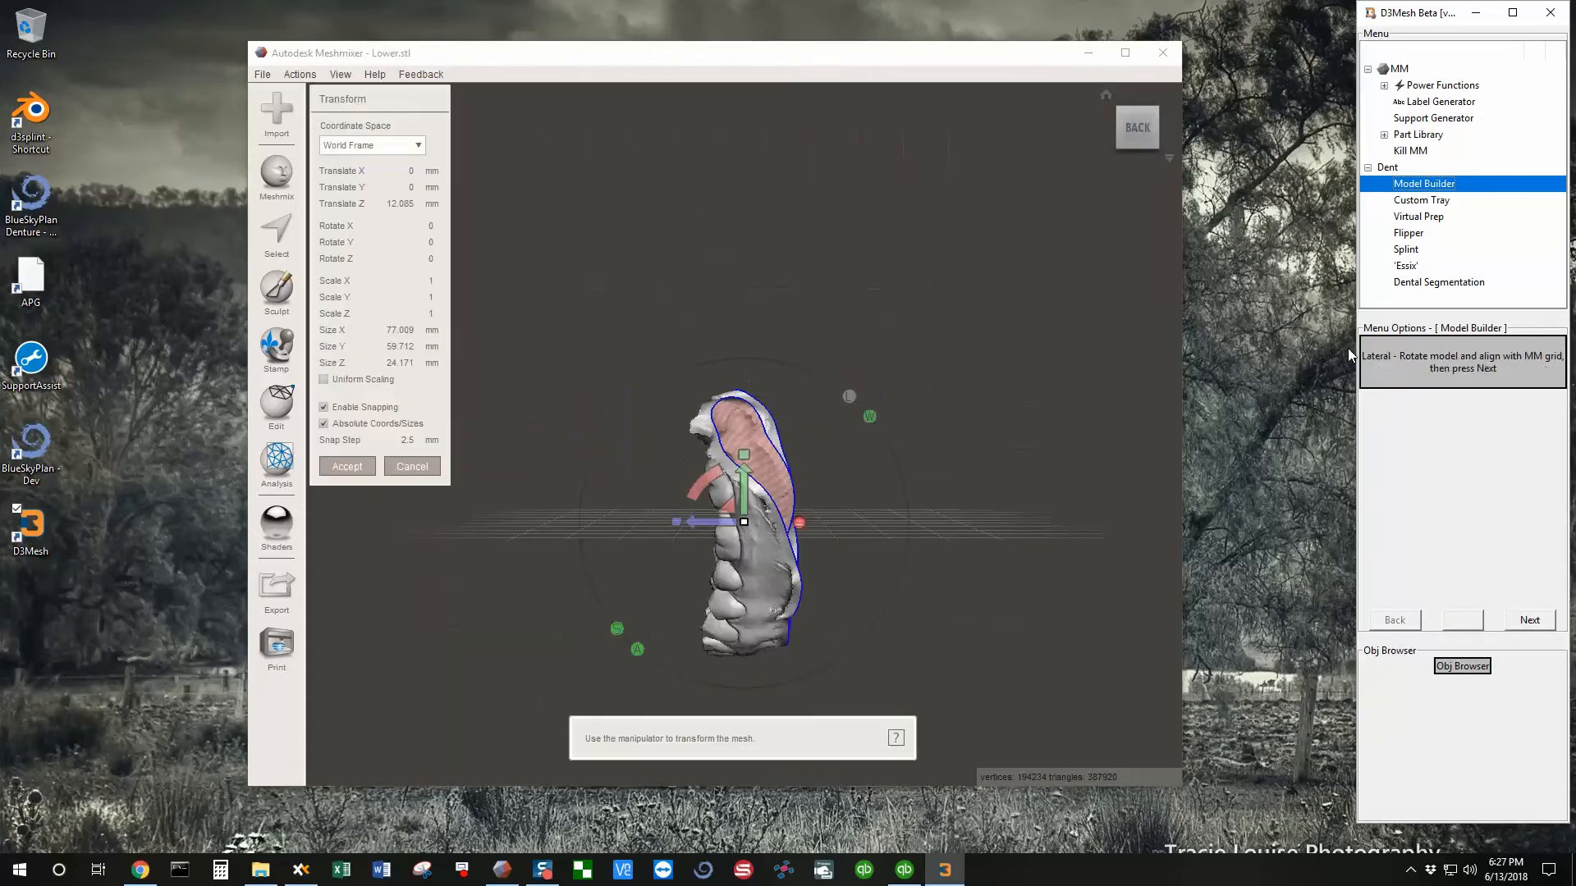
click(1528, 622)
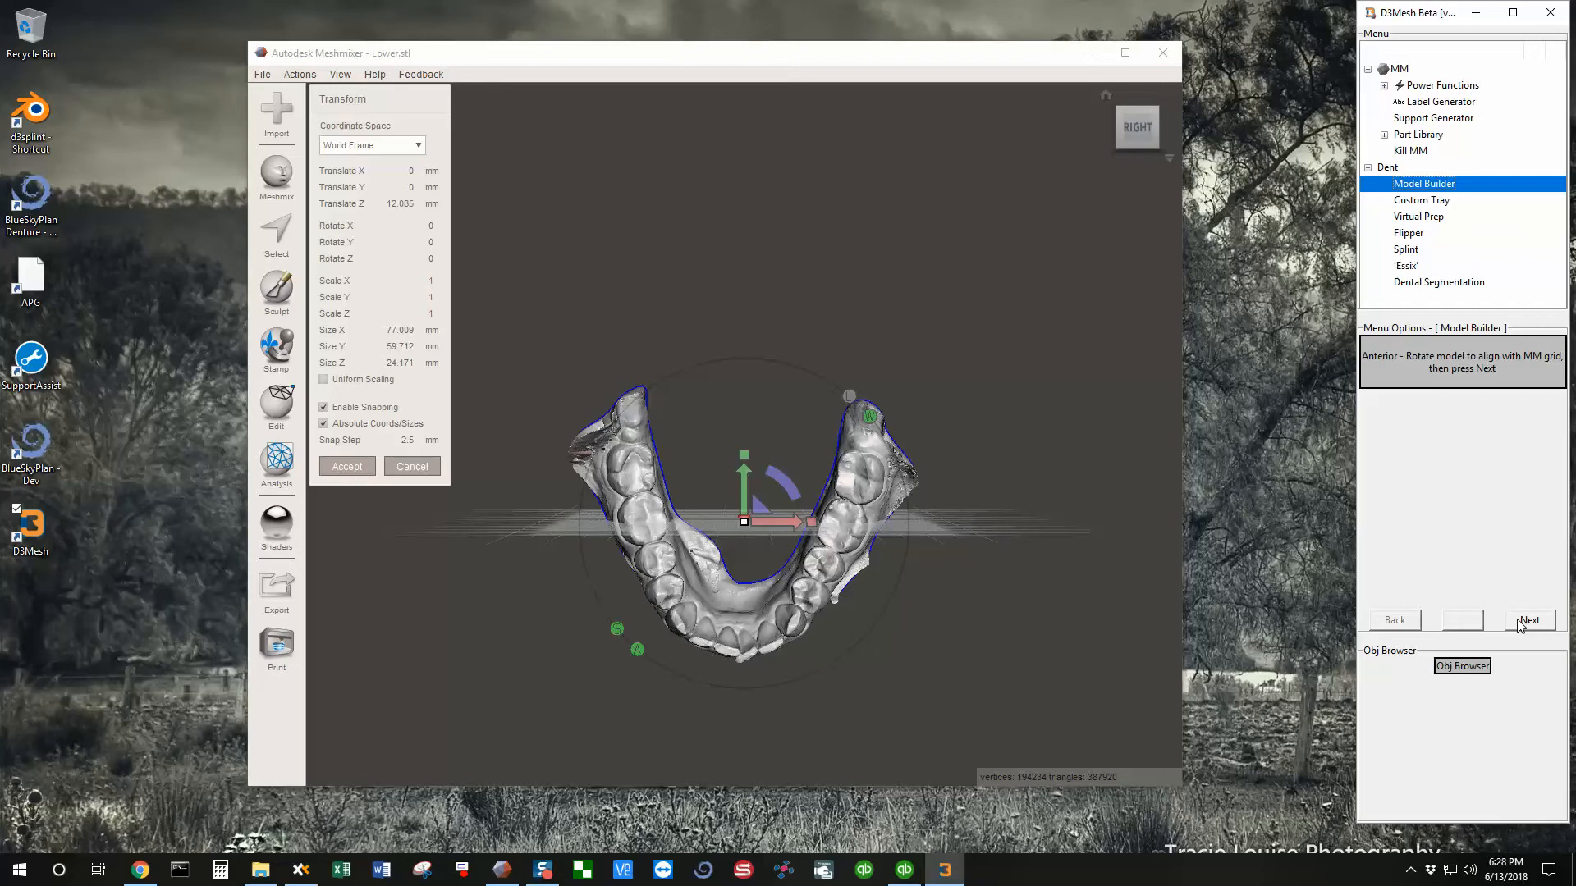
click(1525, 622)
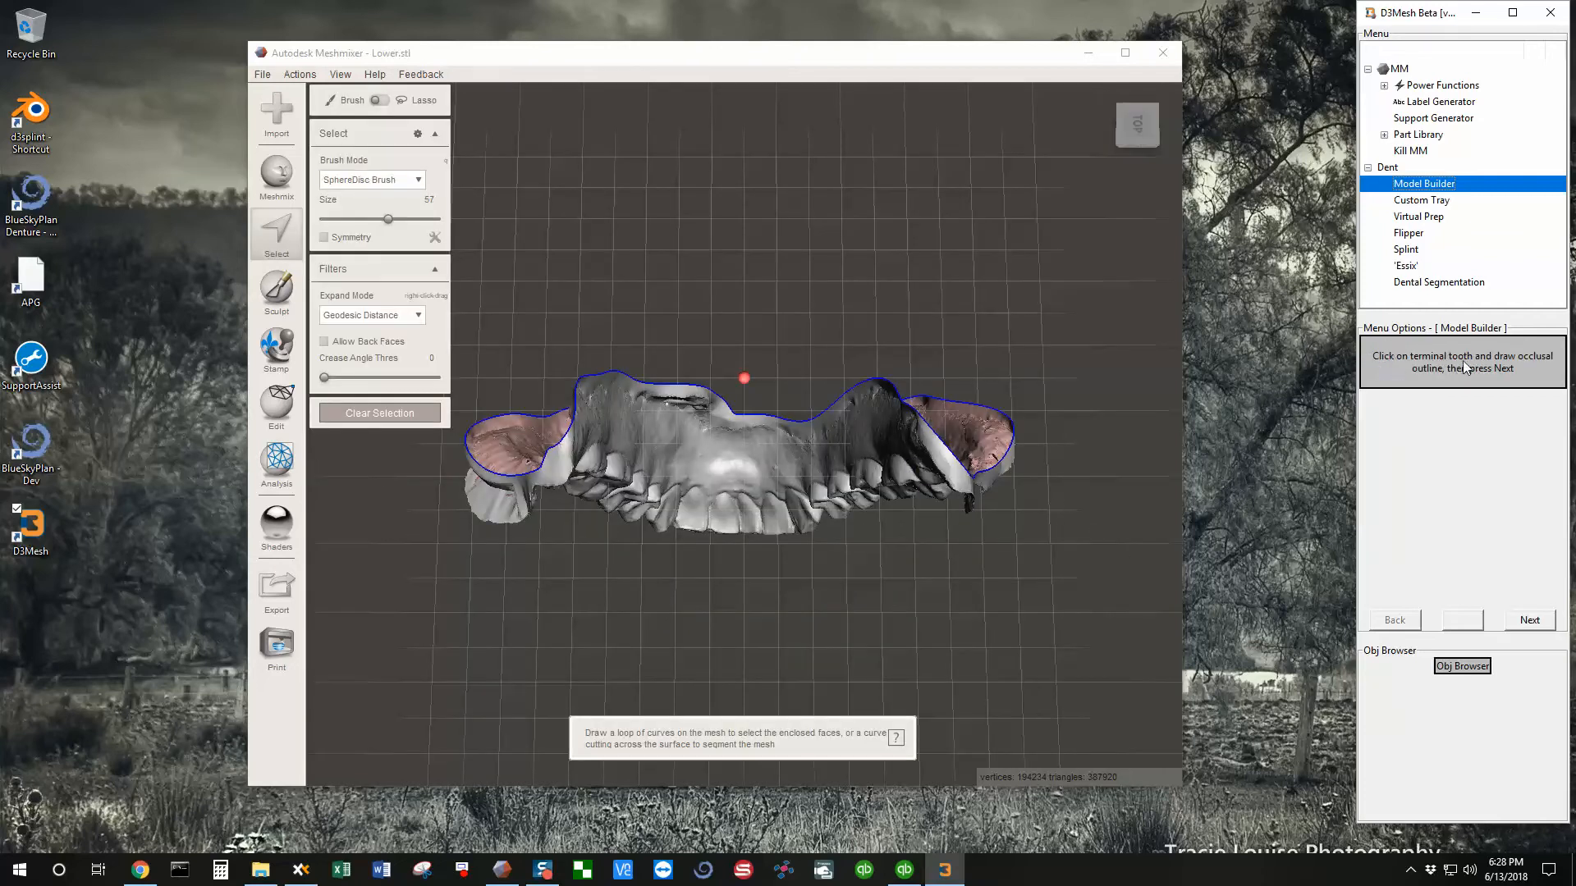
Reduce the selection brush size to 40 for outlining the teeth
right_drag(805, 583, 872, 459)
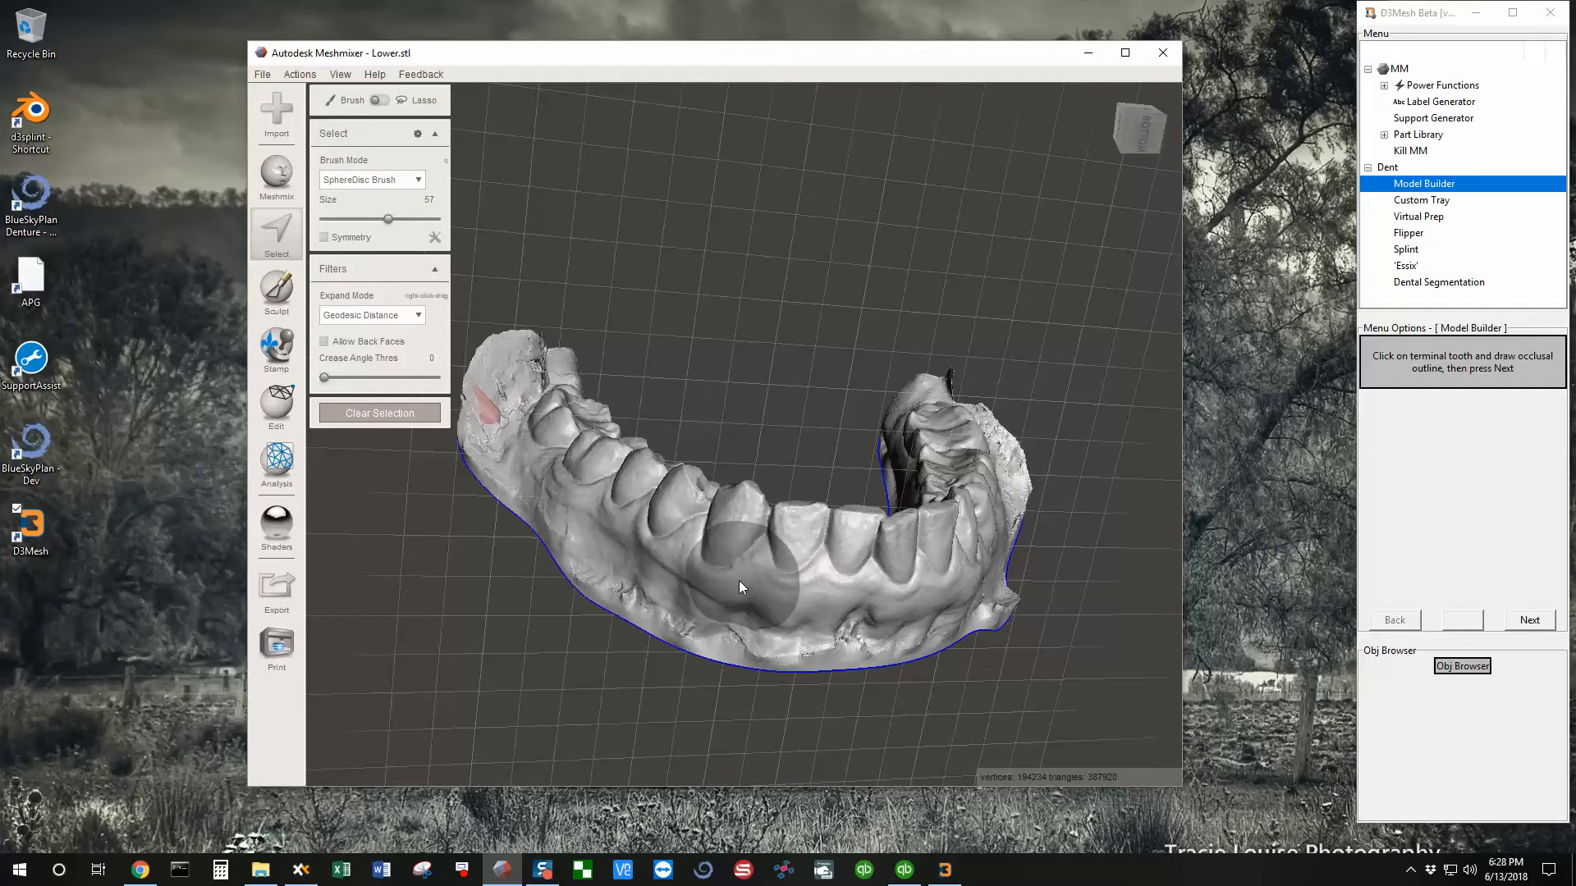
scroll(739, 580, down, 5)
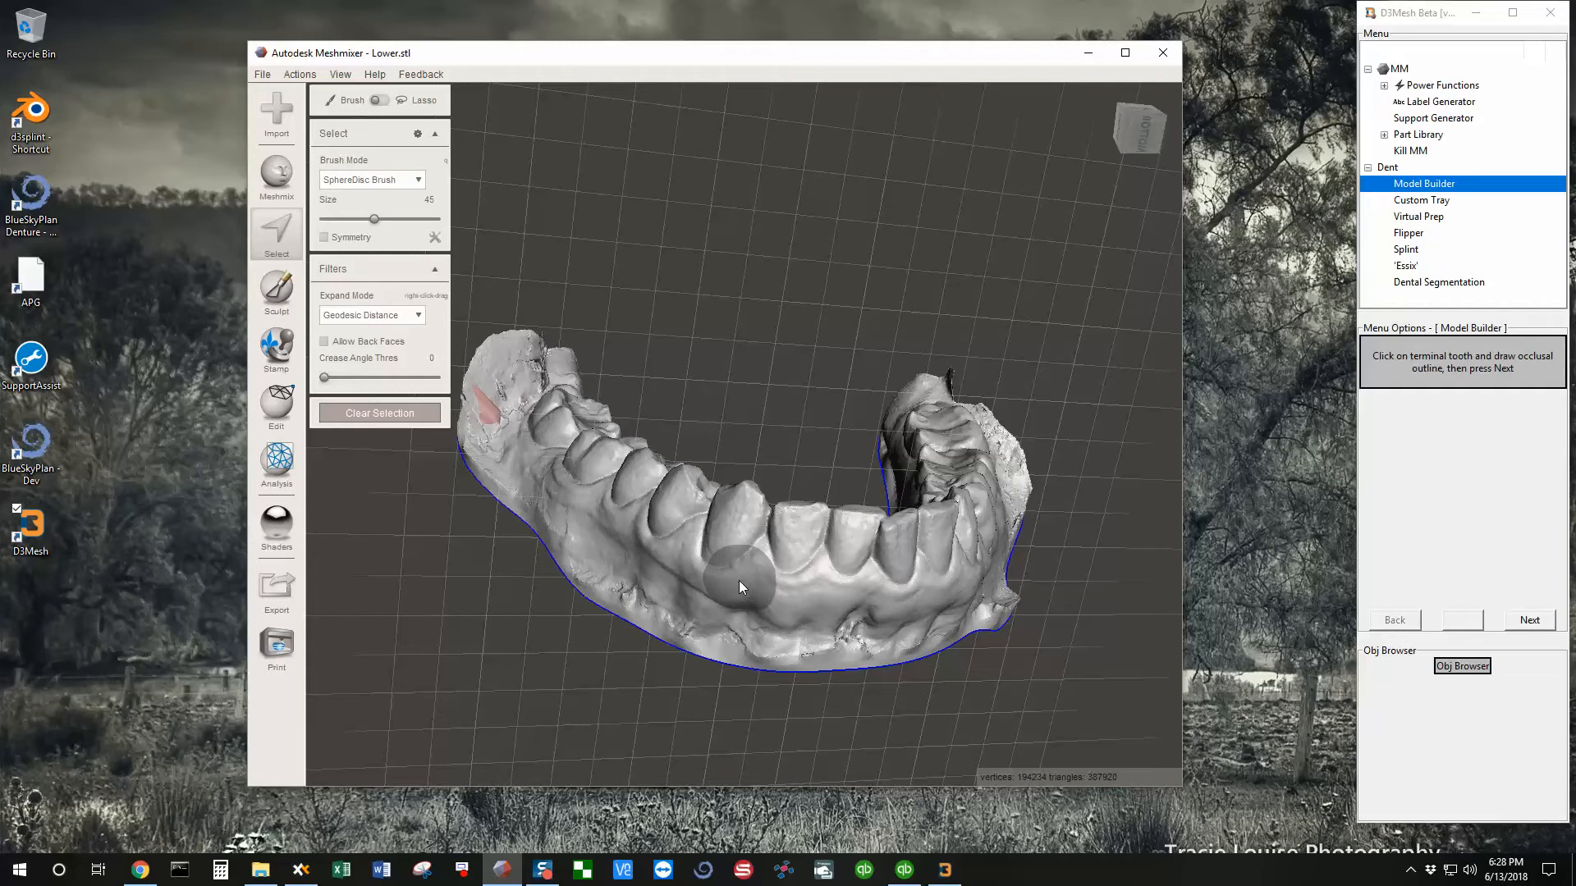
scroll(739, 579, up, 2)
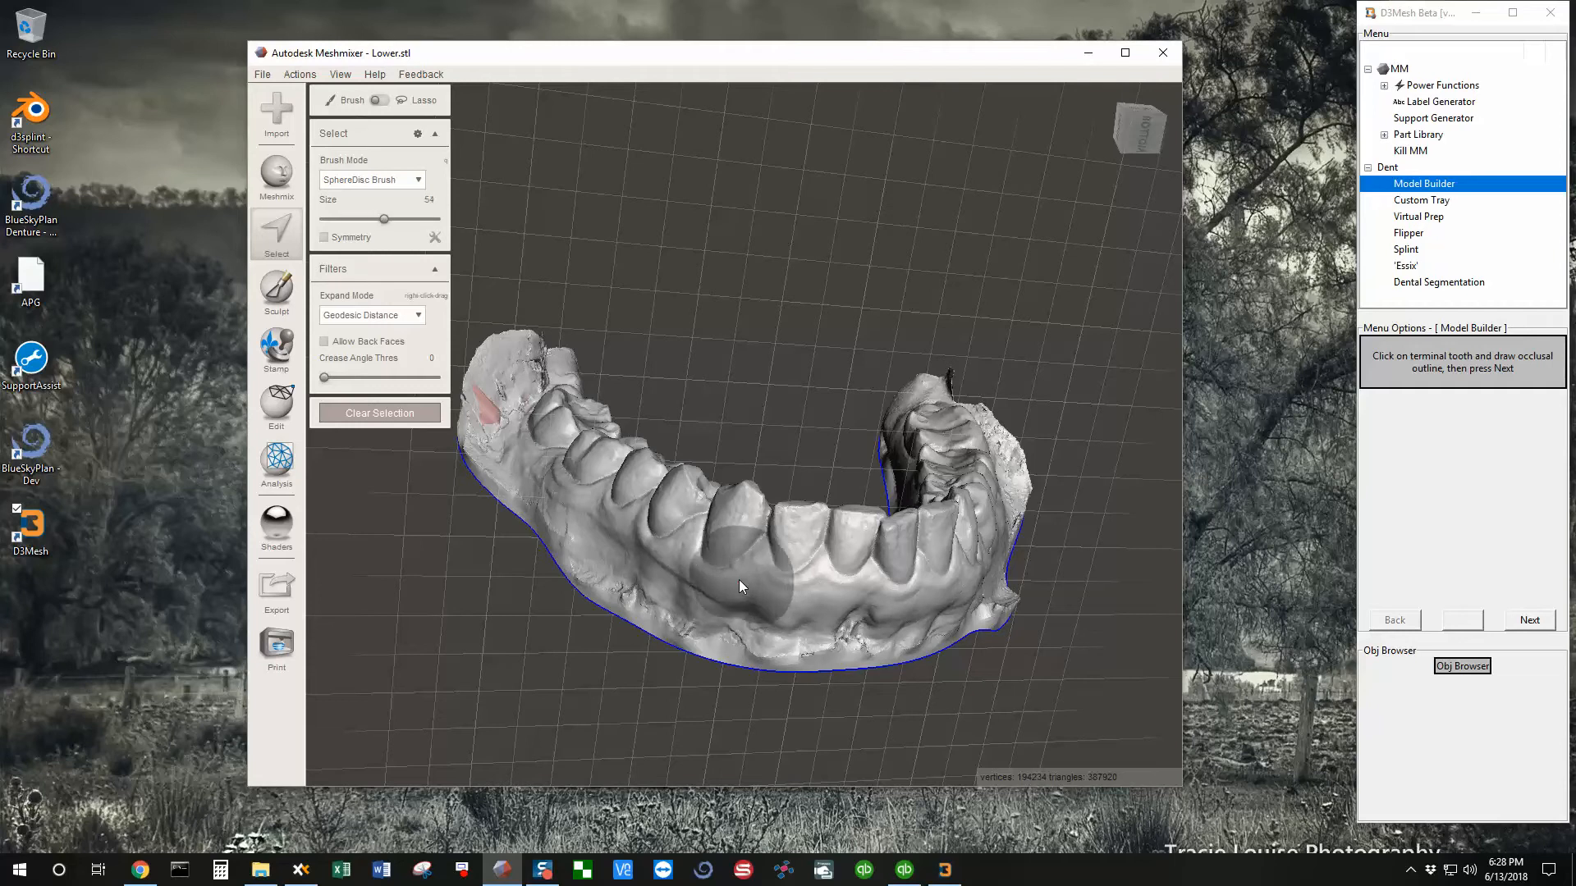
scroll(739, 580, down, 3)
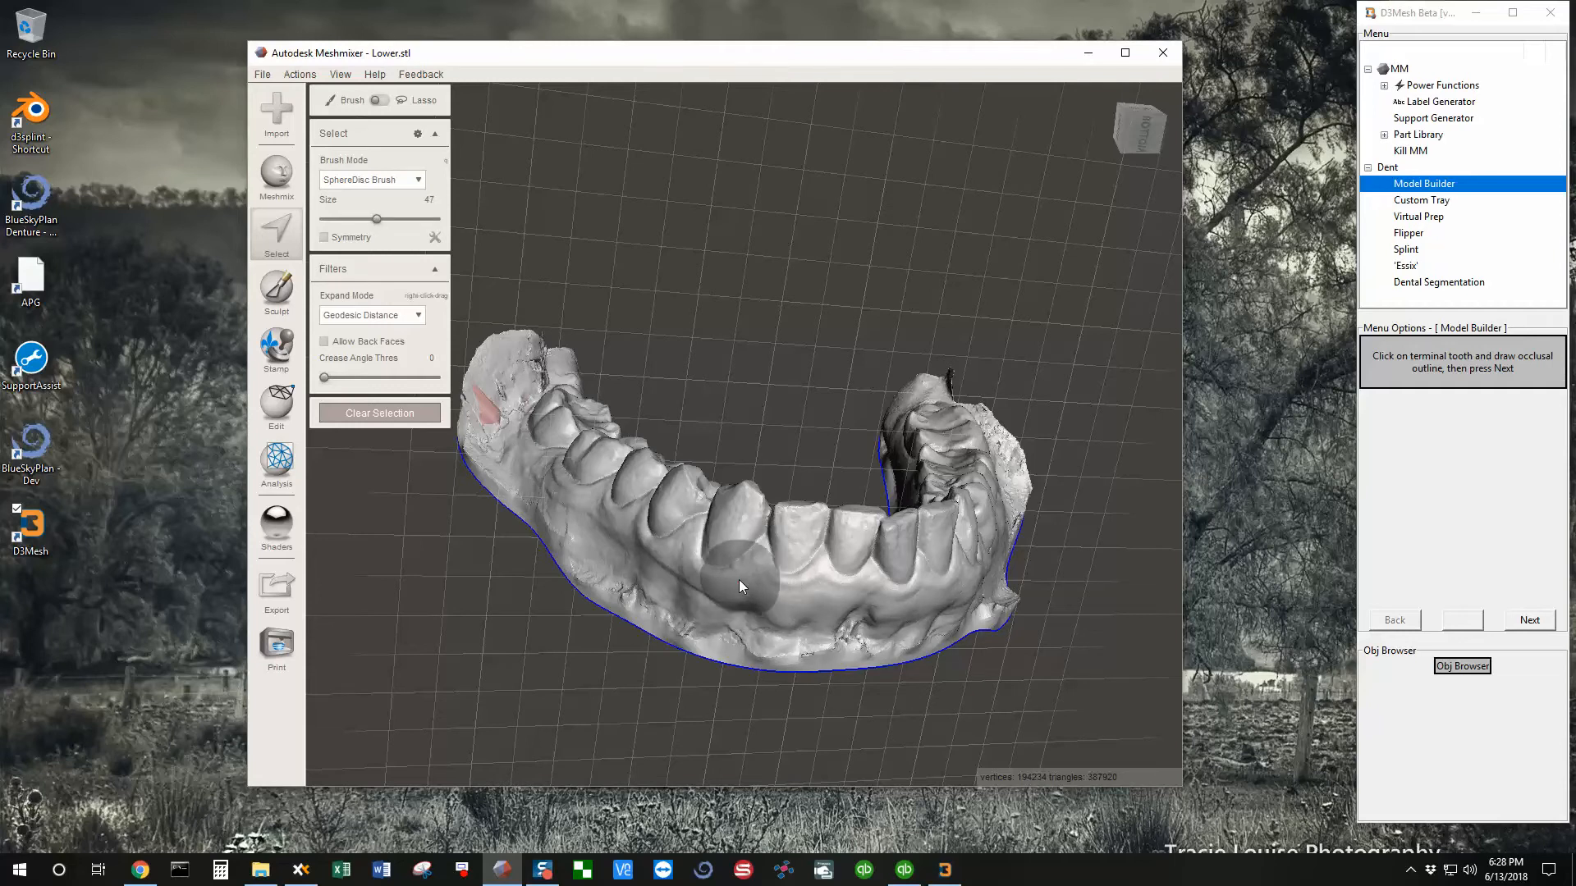
drag(374, 219, 368, 220)
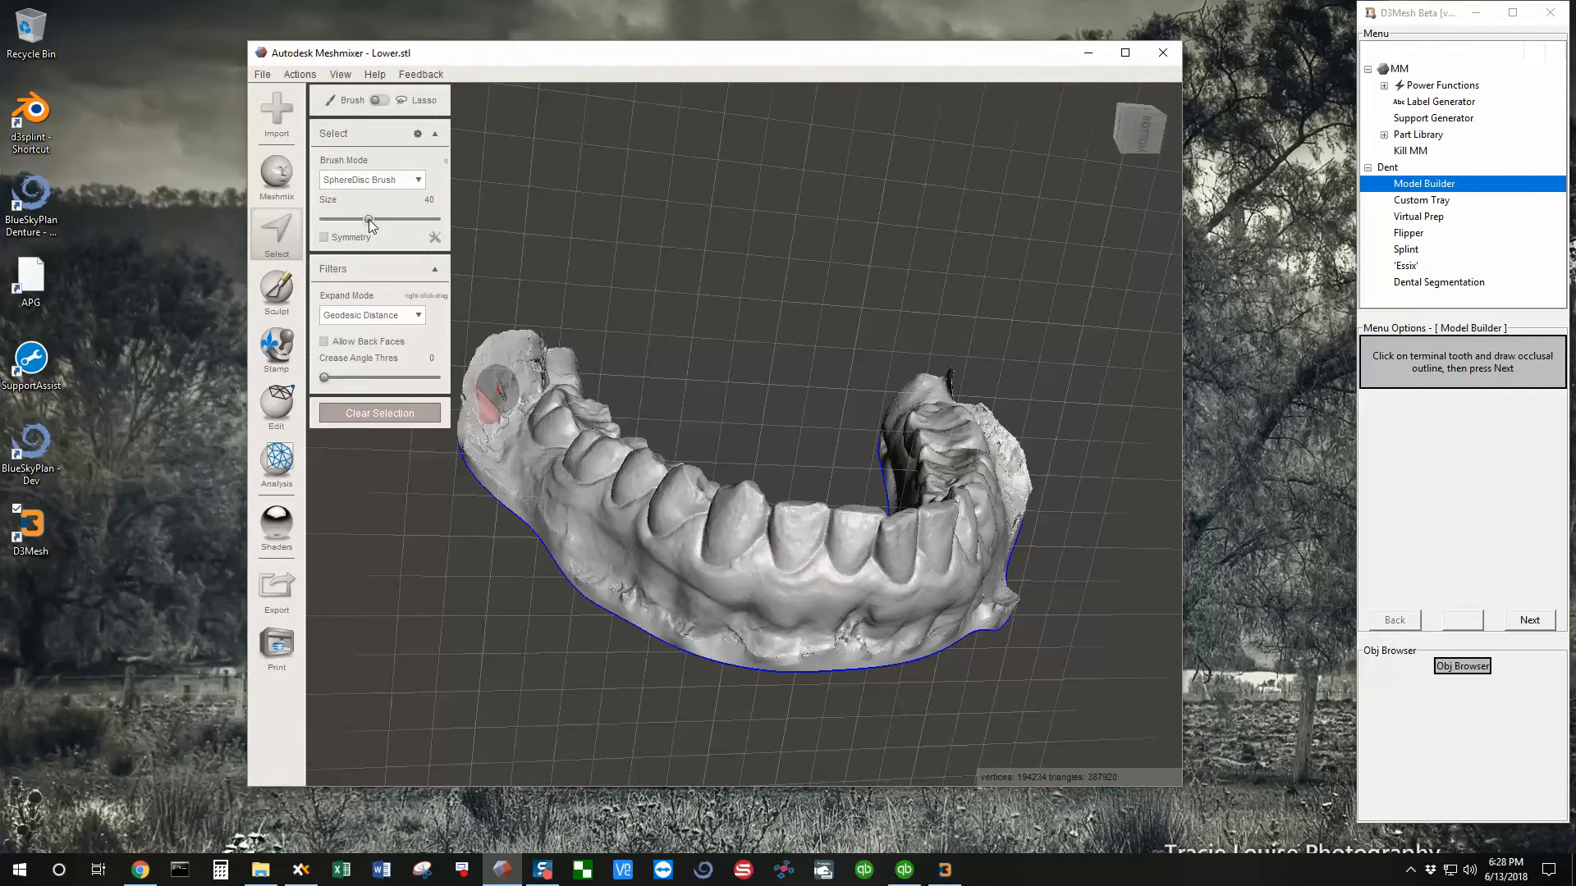
Paint a selection band along the outer gumline of the teeth, from one terminal molar to the front incisors
right_drag(655, 535, 608, 435)
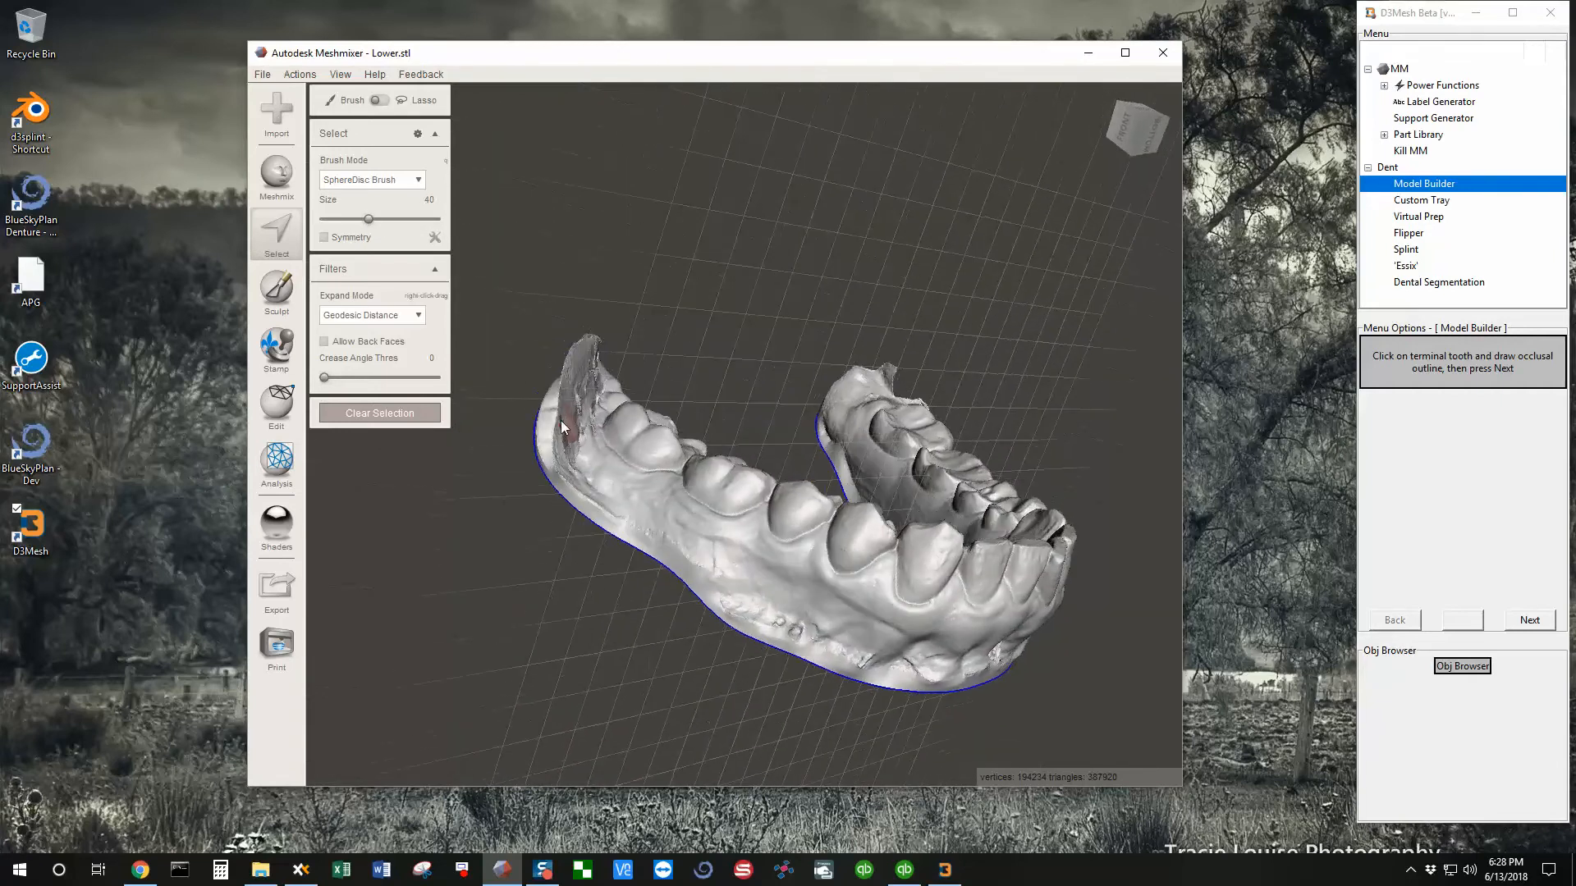
click(610, 435)
drag(660, 468, 613, 469)
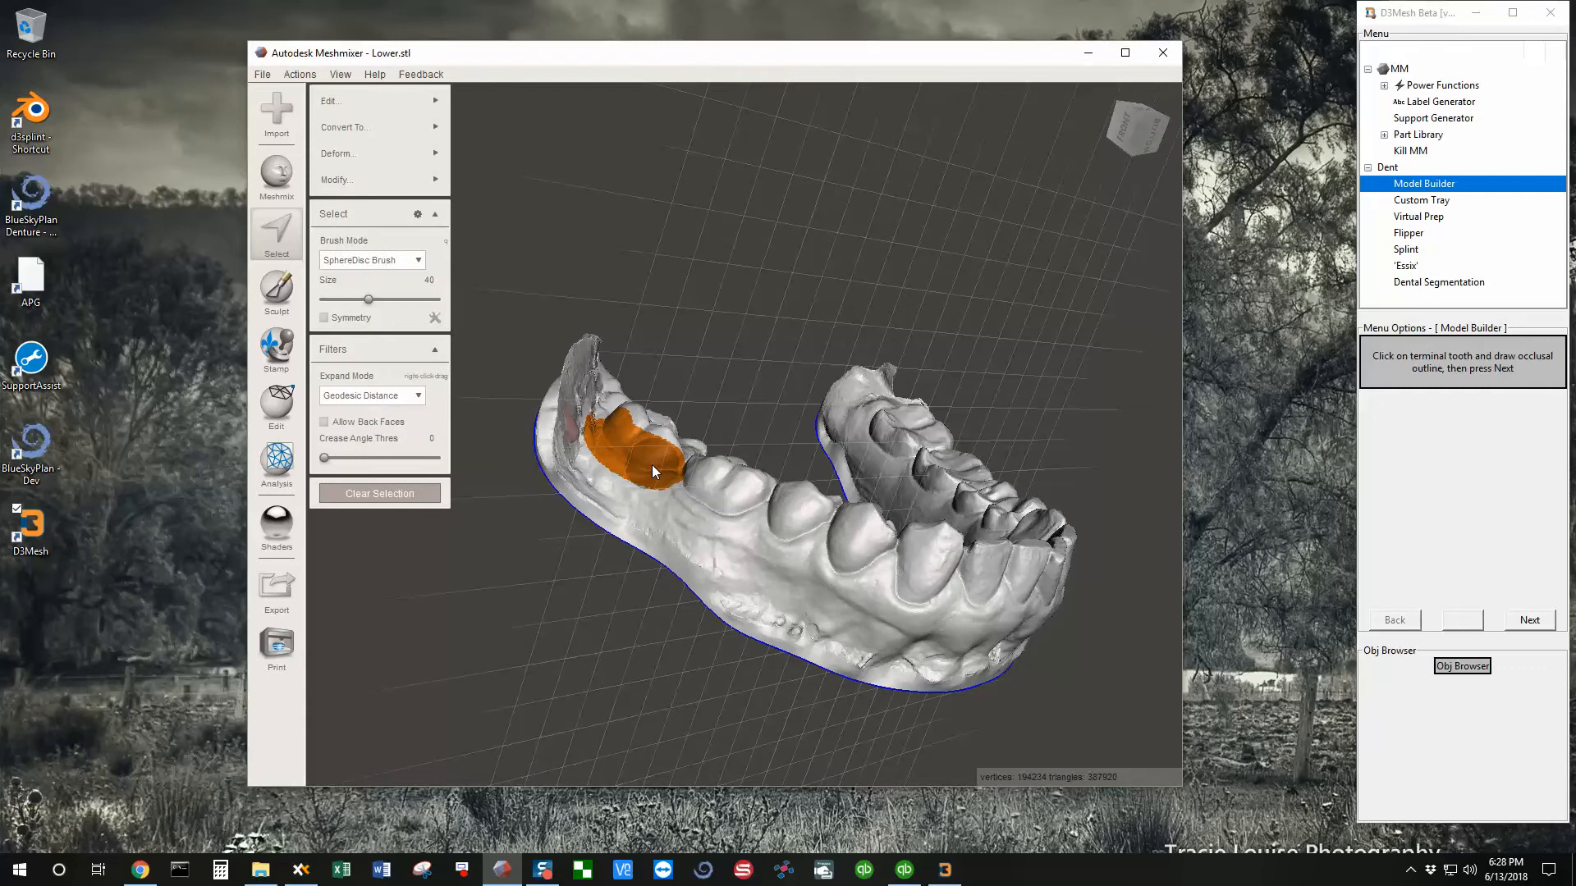
drag(661, 470, 801, 543)
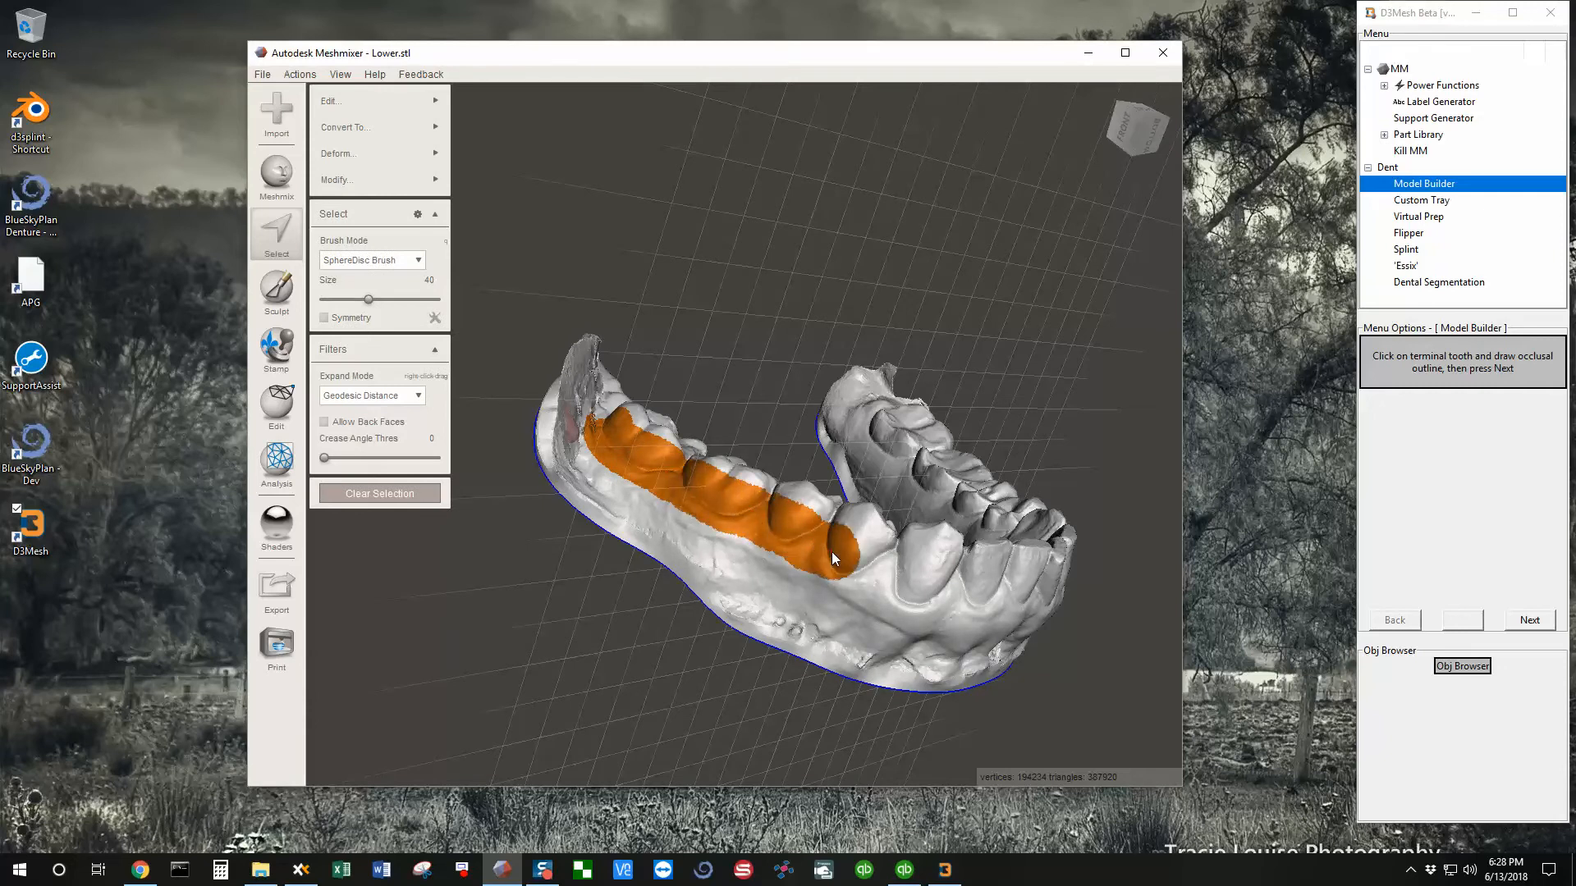
right_drag(870, 578, 716, 465)
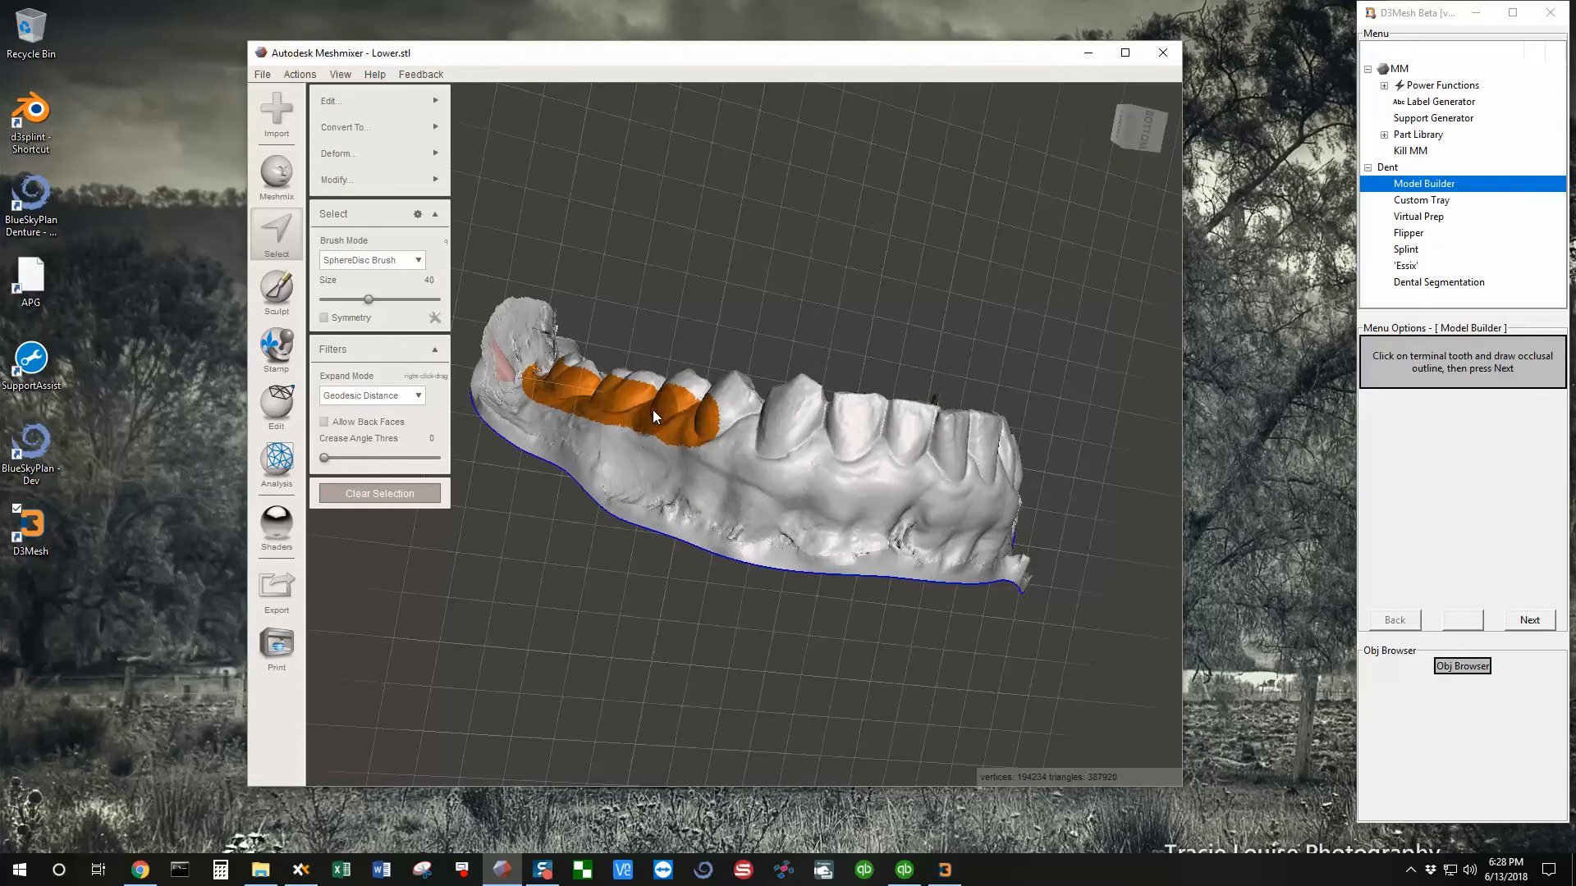
drag(676, 415, 755, 447)
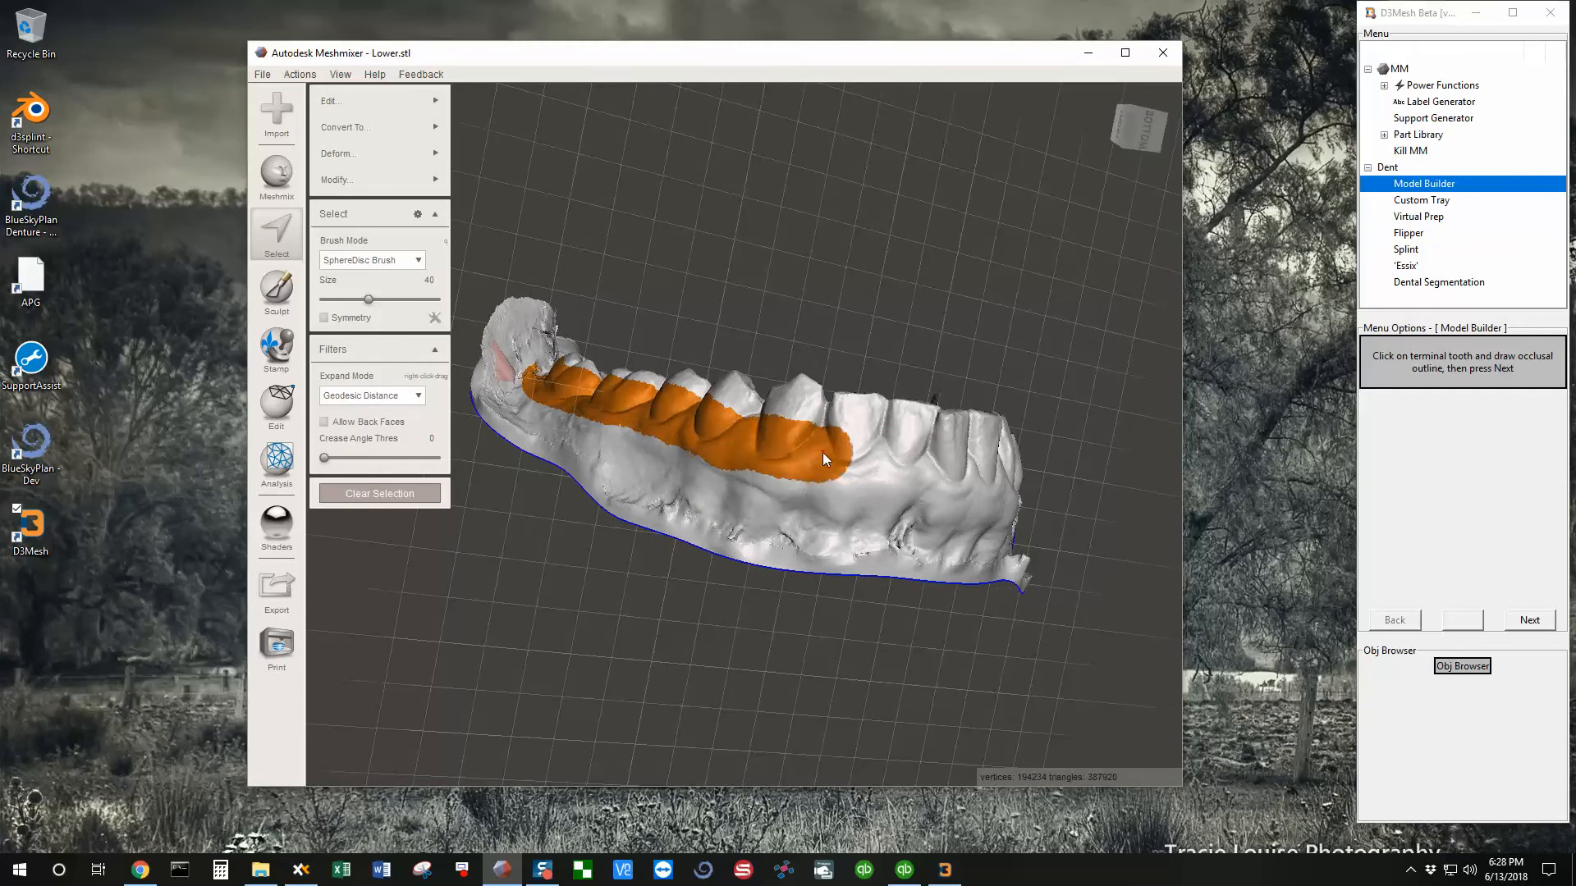
drag(908, 469, 921, 473)
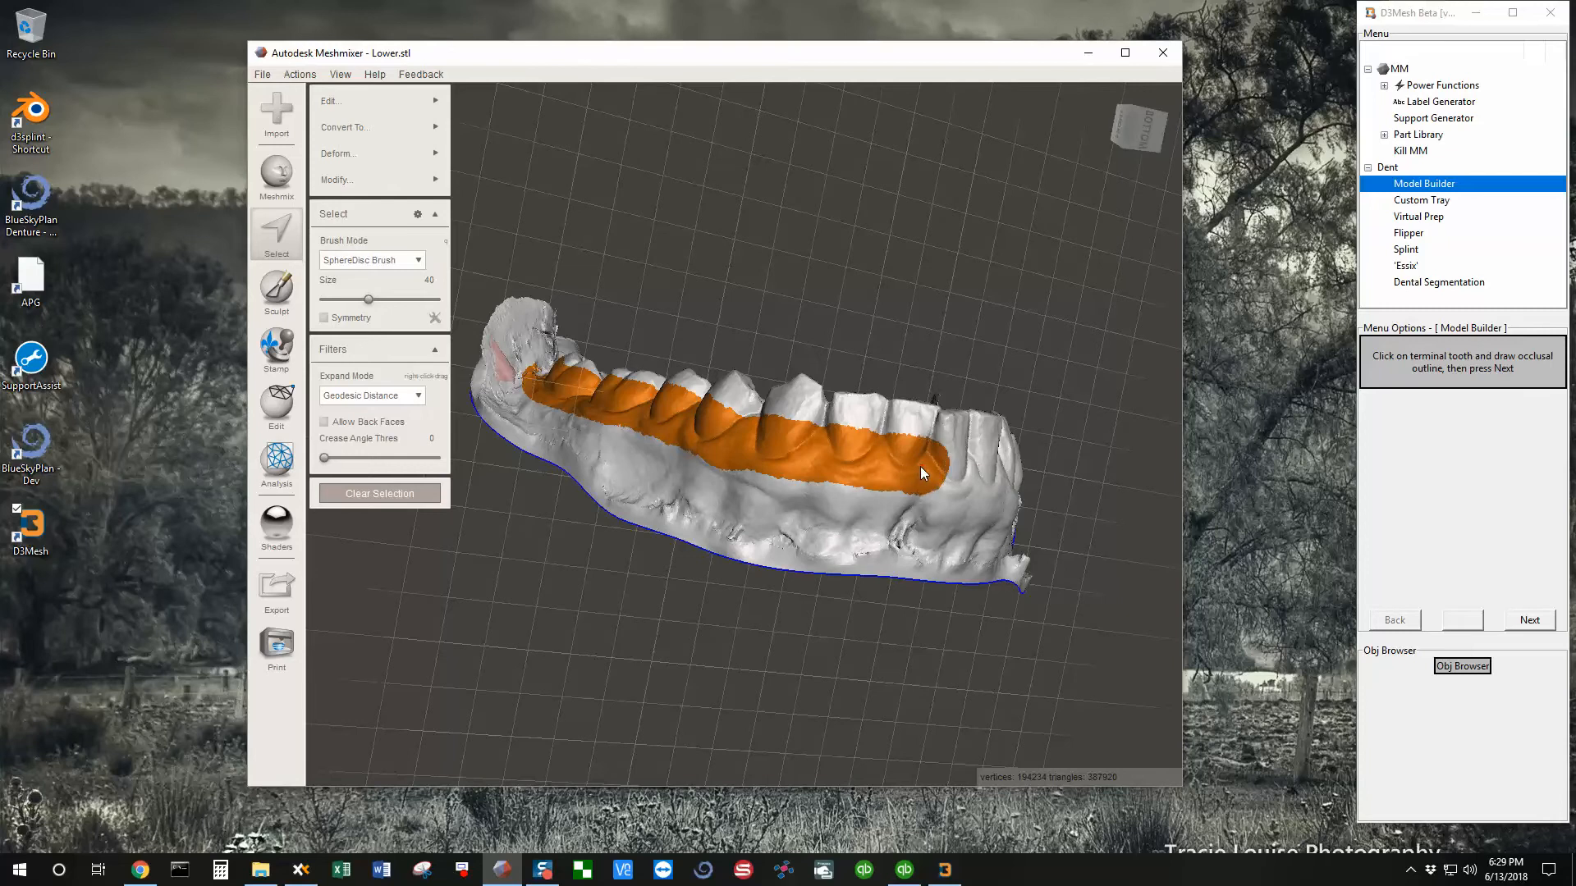
Extend the outer gumline selection from the incisors along the other side of the arch to the opposite terminal molar
right_drag(957, 466, 593, 443)
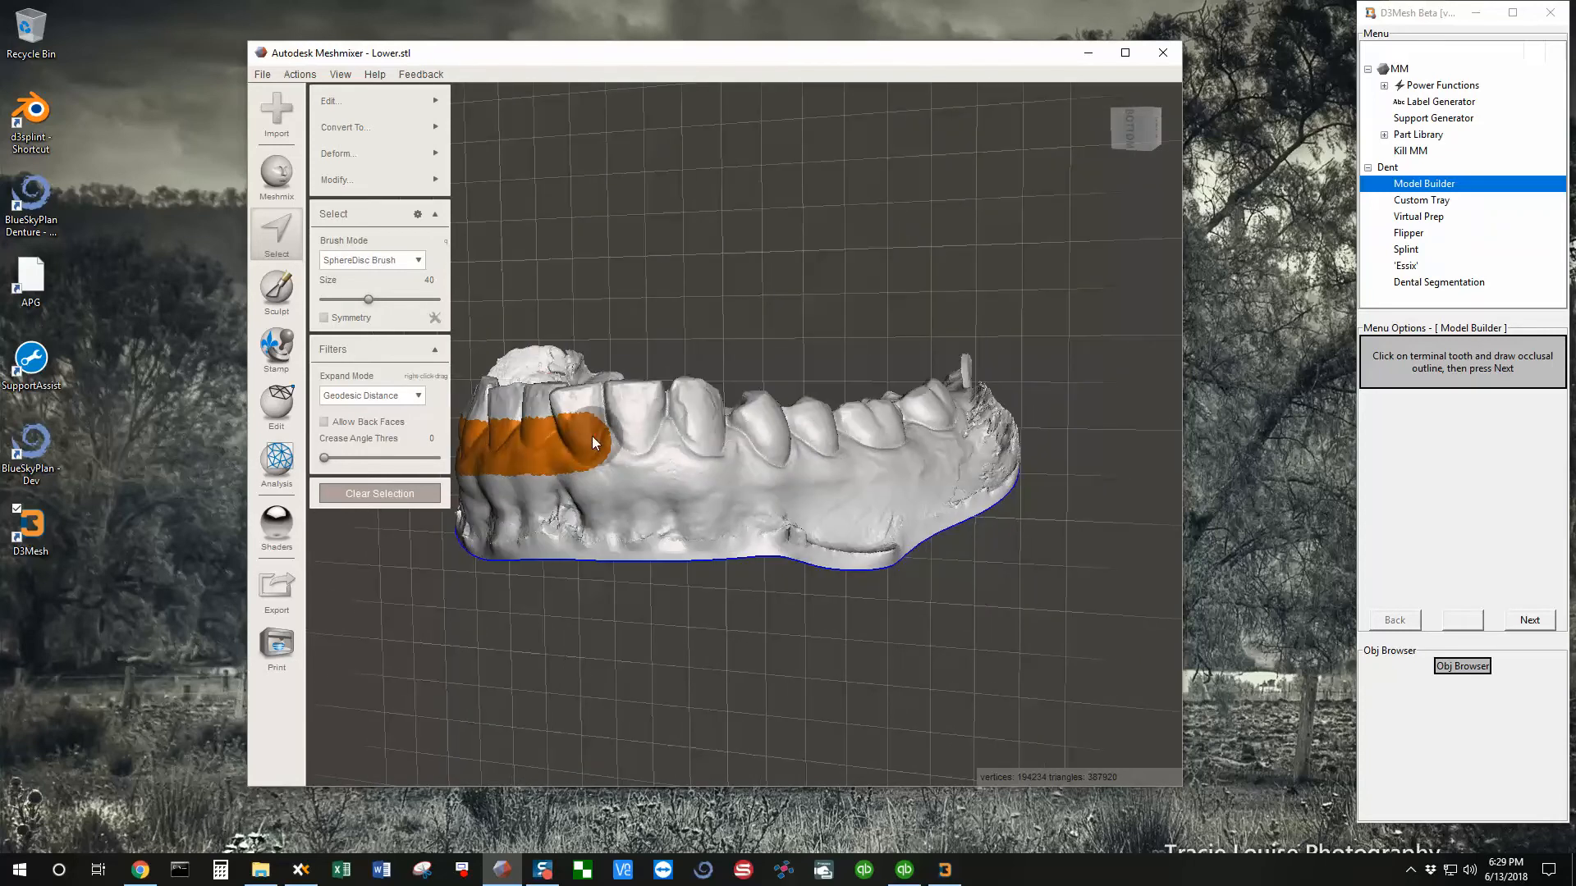
drag(588, 446, 654, 447)
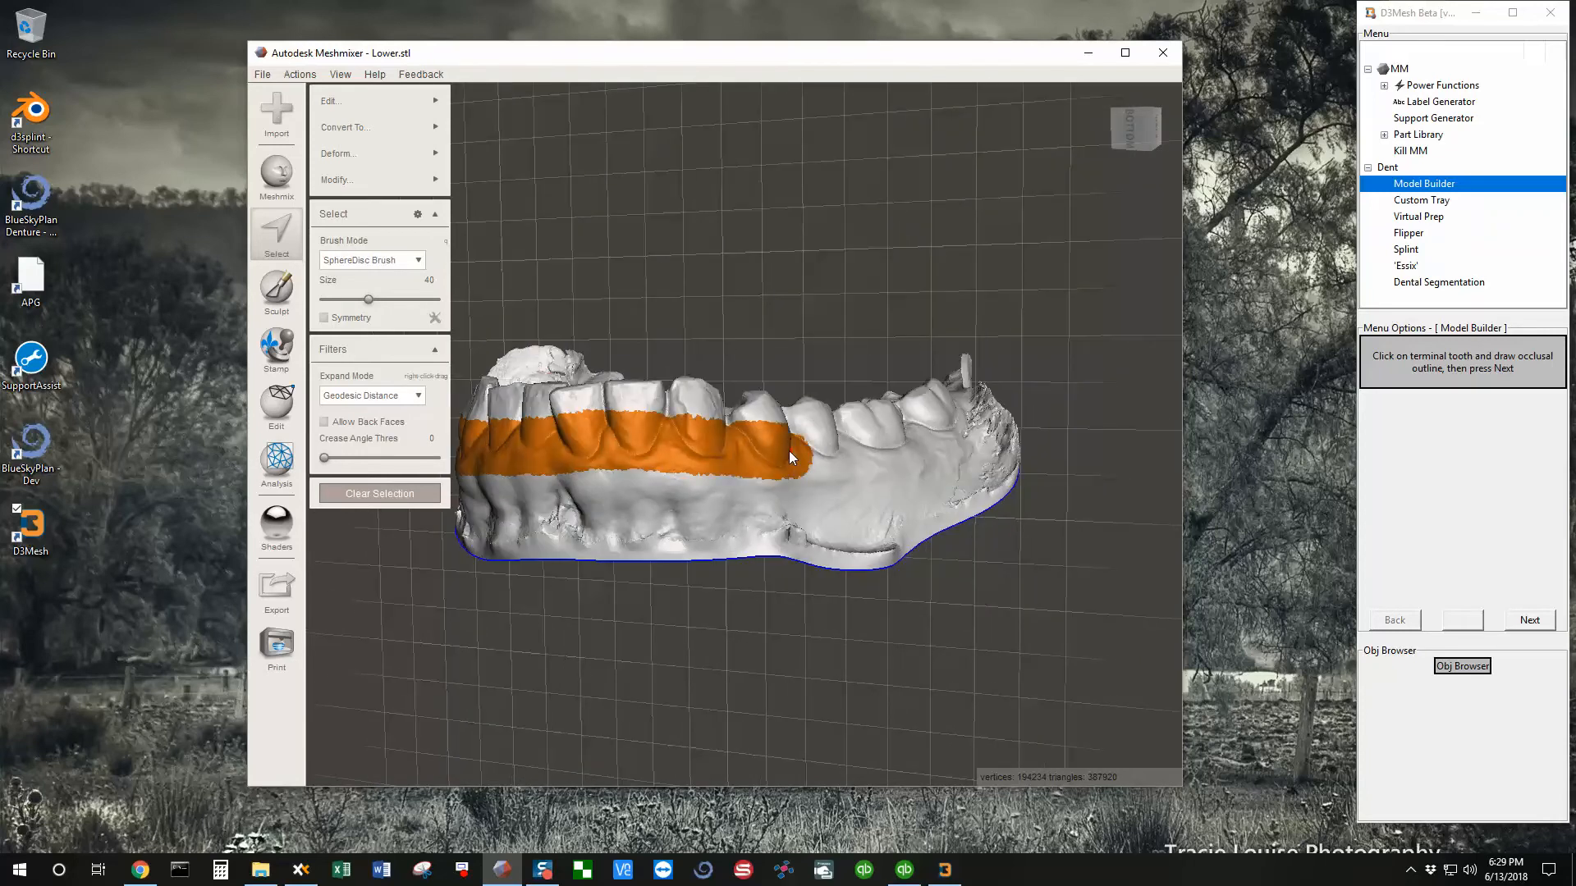
drag(837, 453, 876, 447)
right_drag(893, 434, 854, 501)
drag(867, 519, 905, 489)
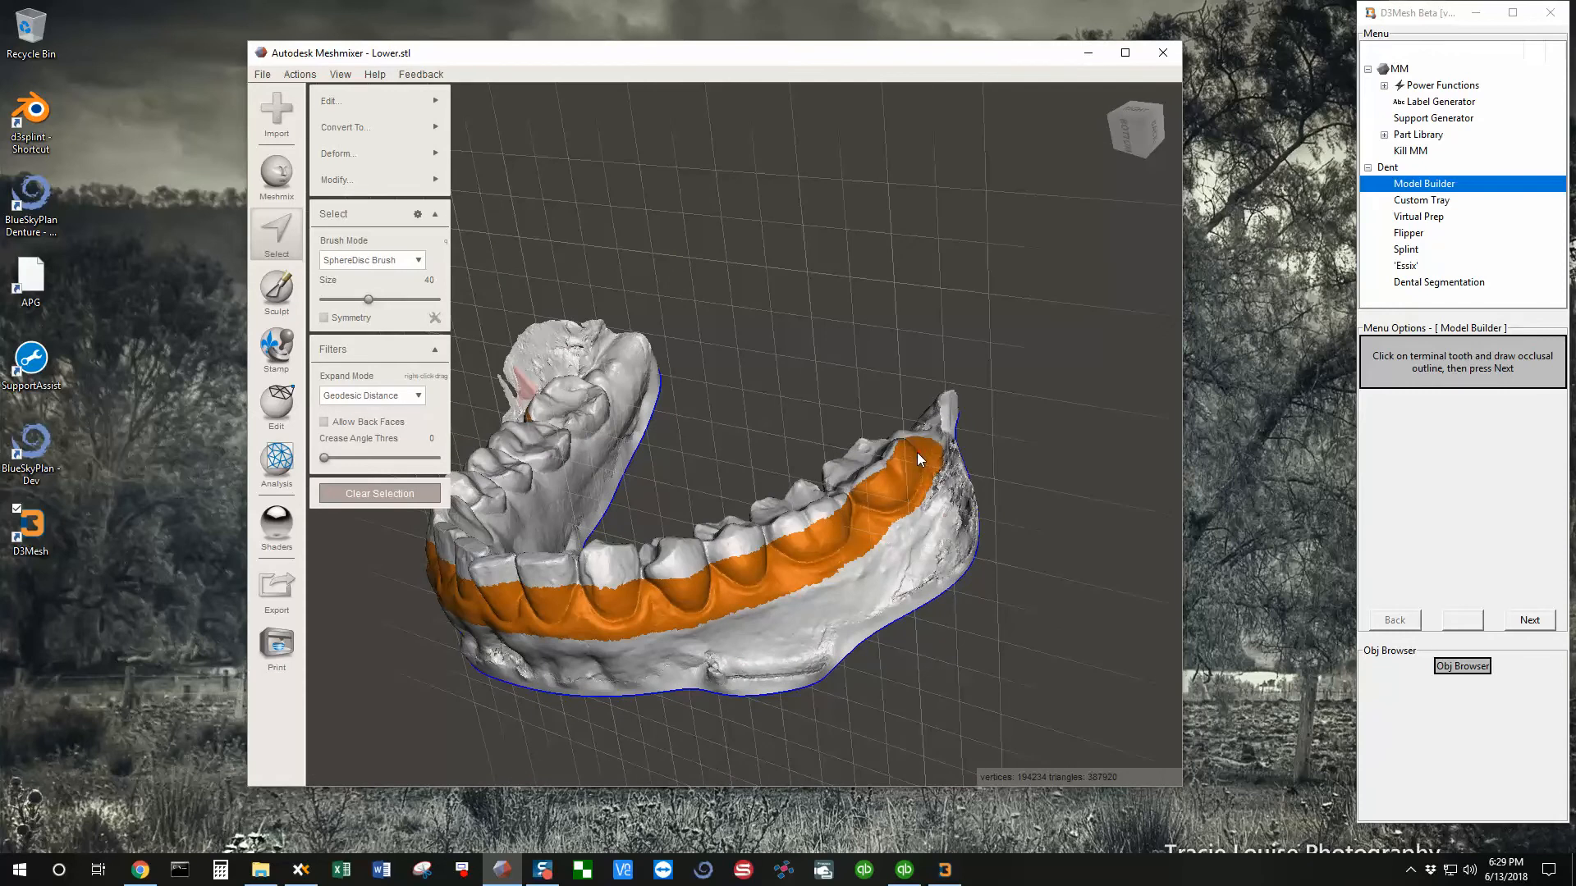
Wrap the selection behind that terminal molar and continue it along the inner gumline, past the front teeth to the opposite premolars
right_drag(860, 509, 916, 593)
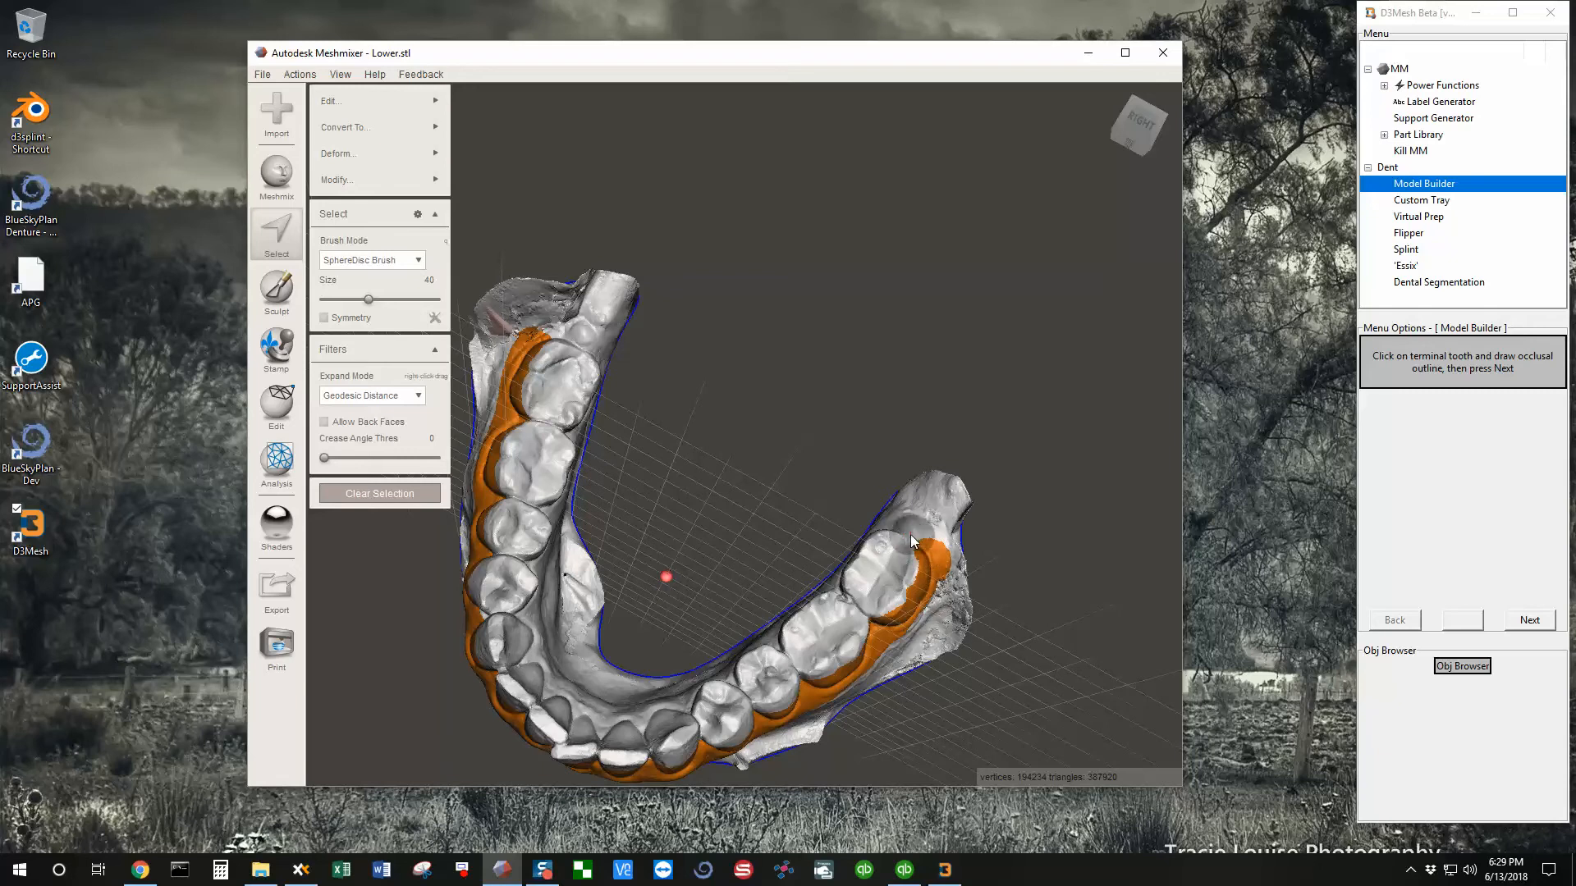
drag(921, 548, 916, 536)
right_drag(902, 535, 693, 471)
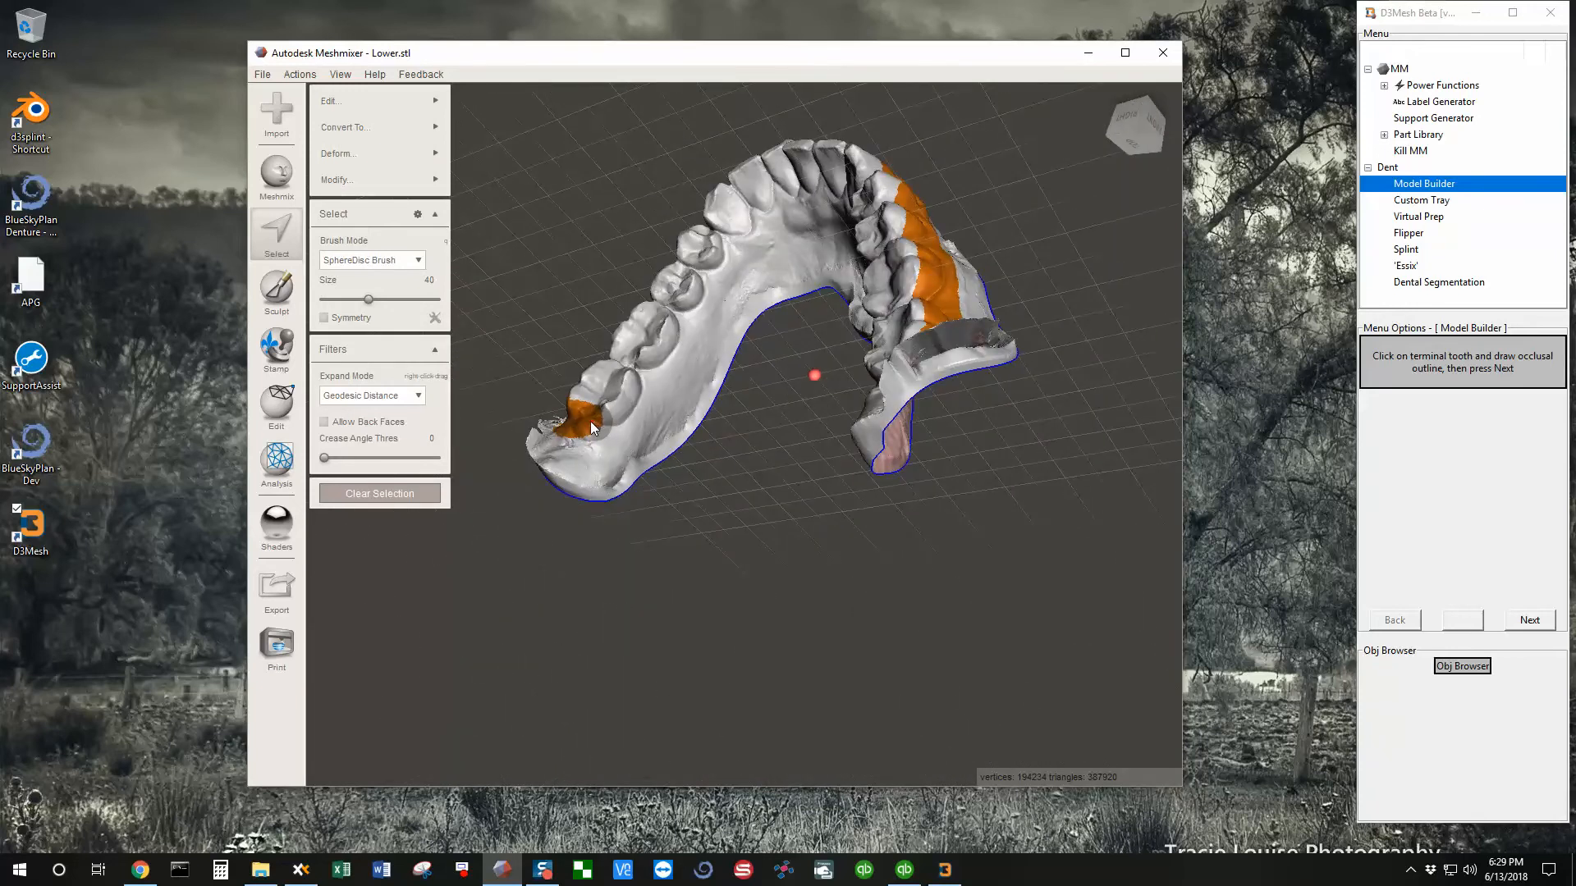
mouse_move(615, 417)
right_down()
mouse_move(658, 385)
mouse_move(613, 432)
right_up()
drag(629, 421, 695, 331)
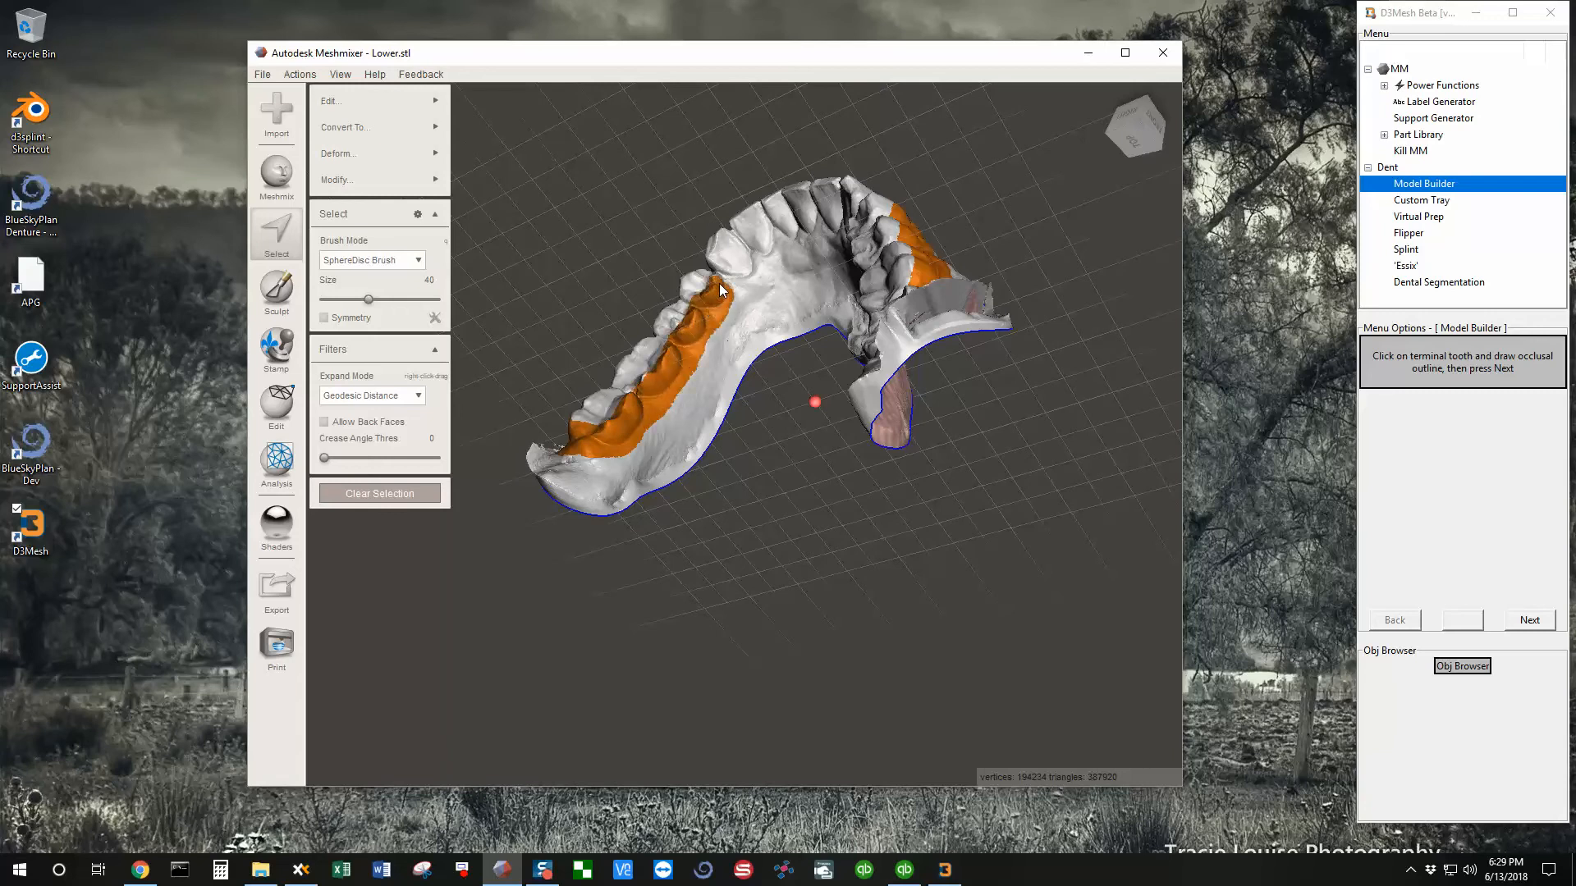
right_drag(735, 262, 685, 316)
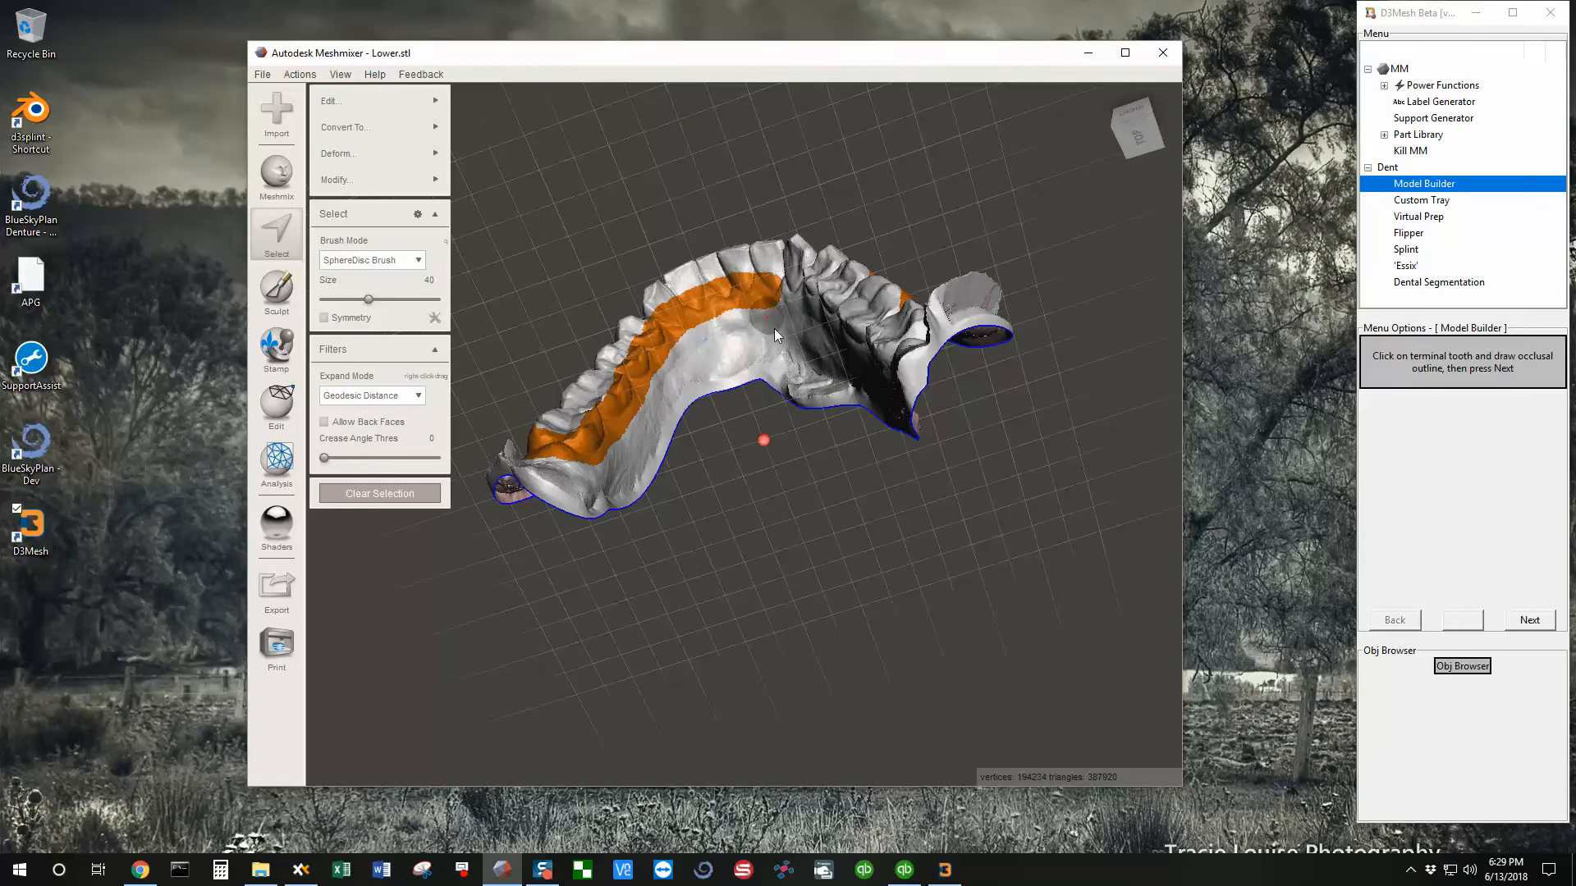
right_drag(775, 328, 778, 309)
drag(677, 292, 751, 335)
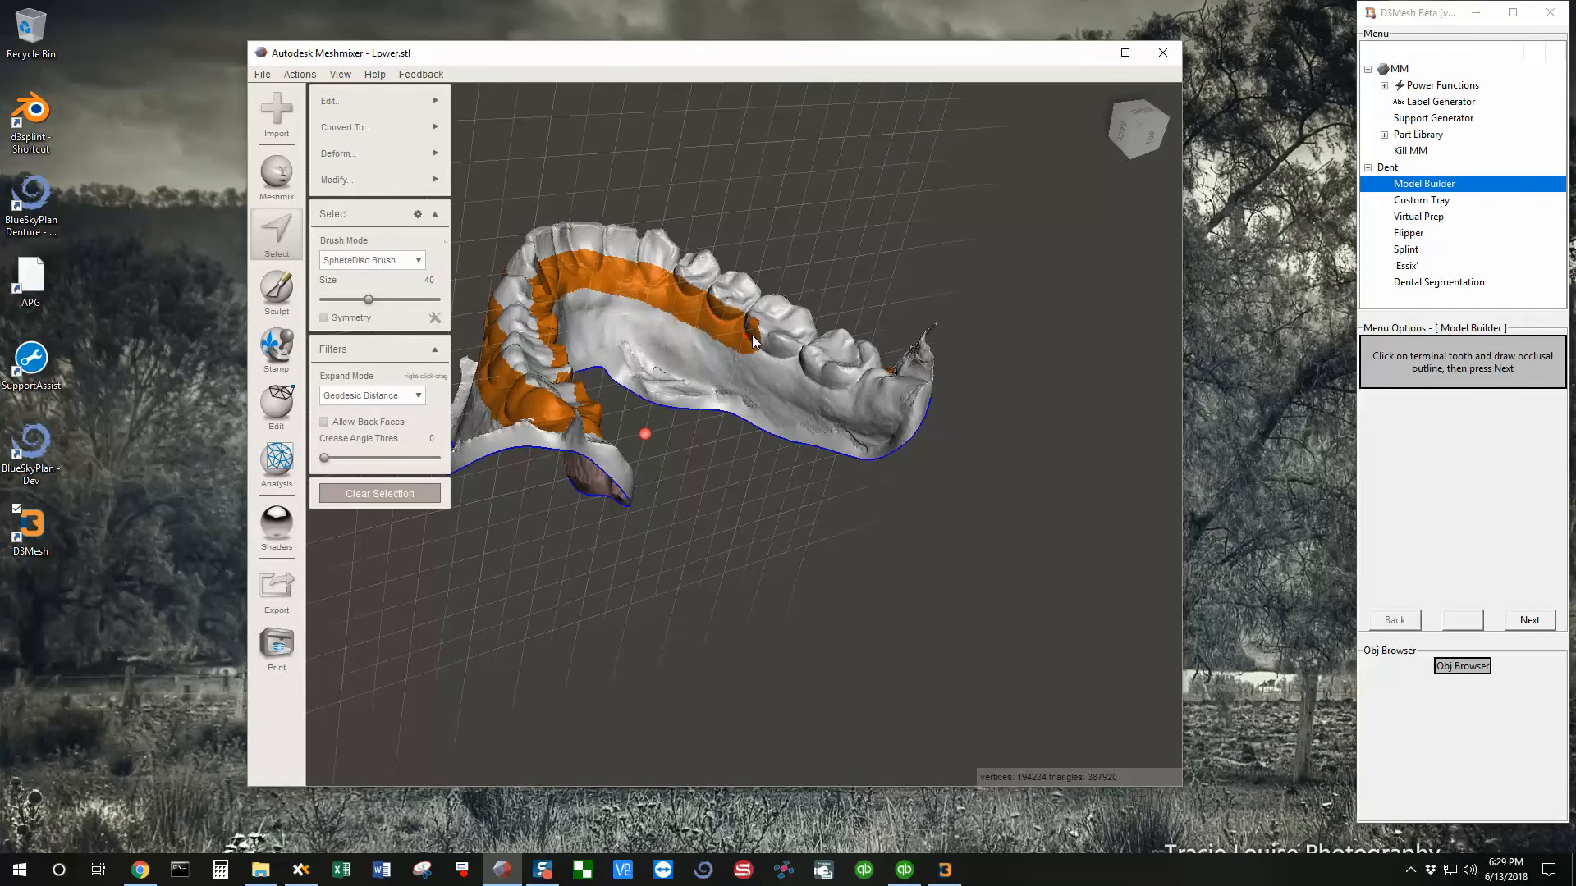
Continue the inner gumline selection to the starting terminal molar and close the outline around the back of that molar
right_drag(825, 380, 776, 287)
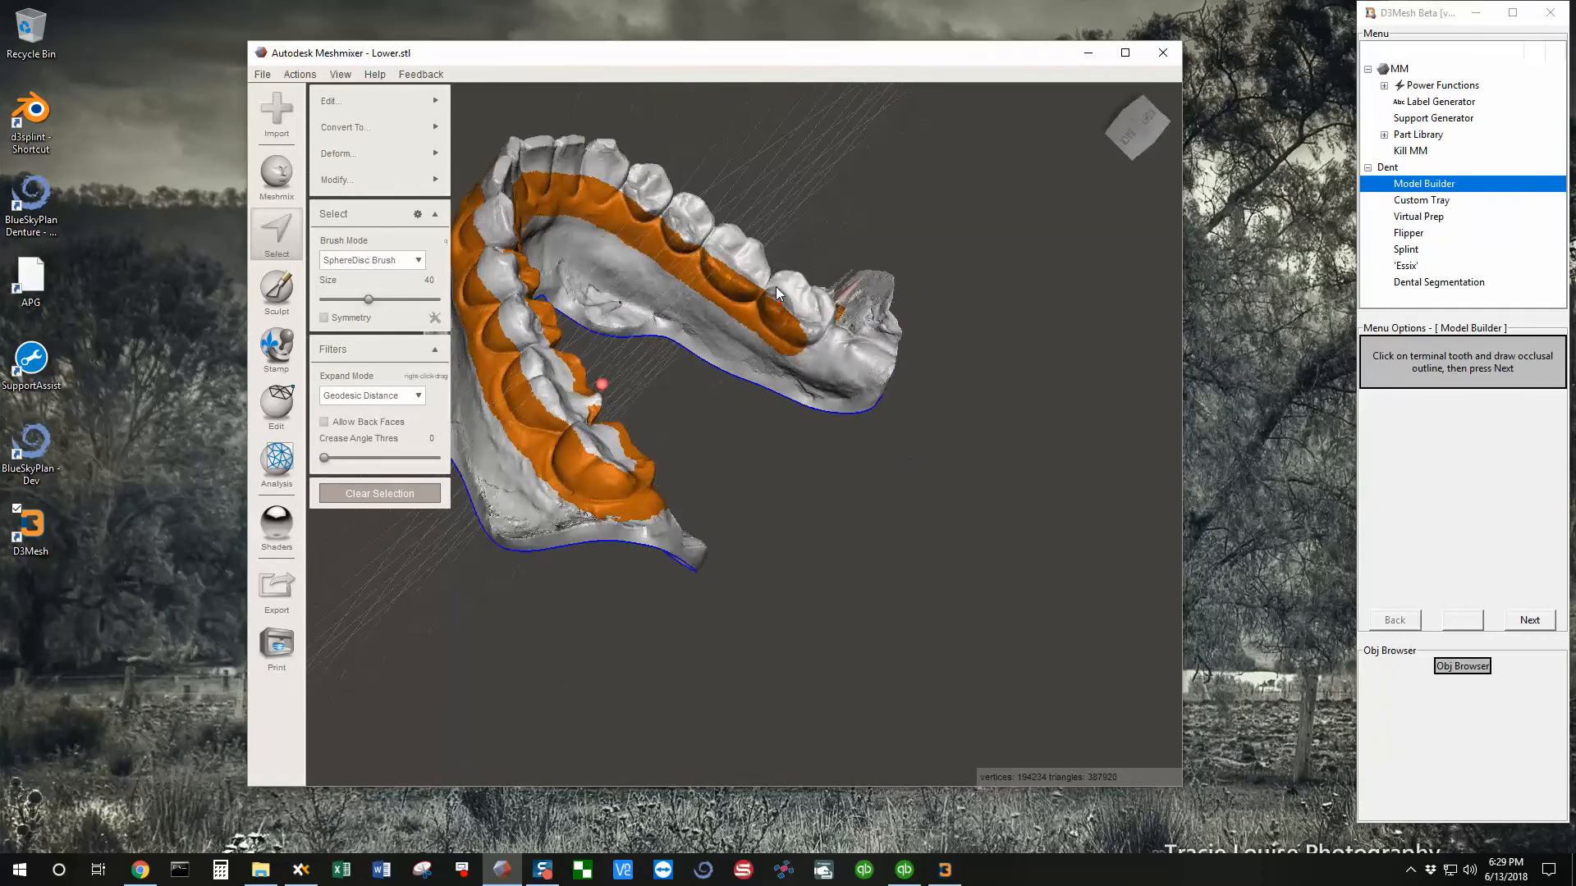
click(808, 344)
right_drag(824, 333, 792, 395)
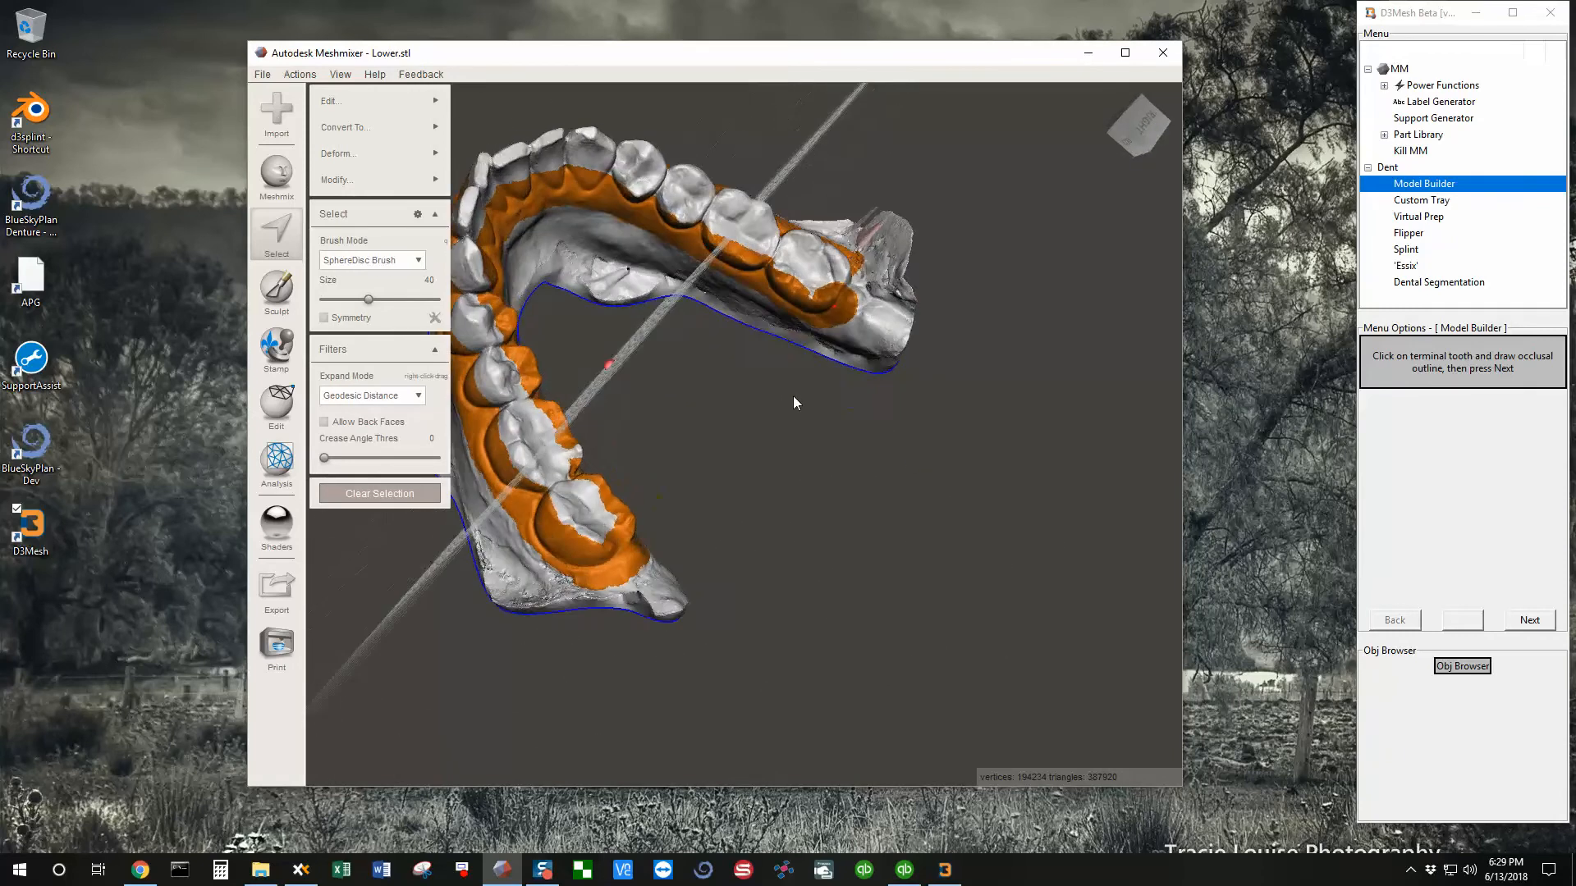
click(844, 277)
mouse_move(845, 274)
right_down()
mouse_move(790, 319)
mouse_move(824, 258)
right_up()
scroll(824, 258, up, 3)
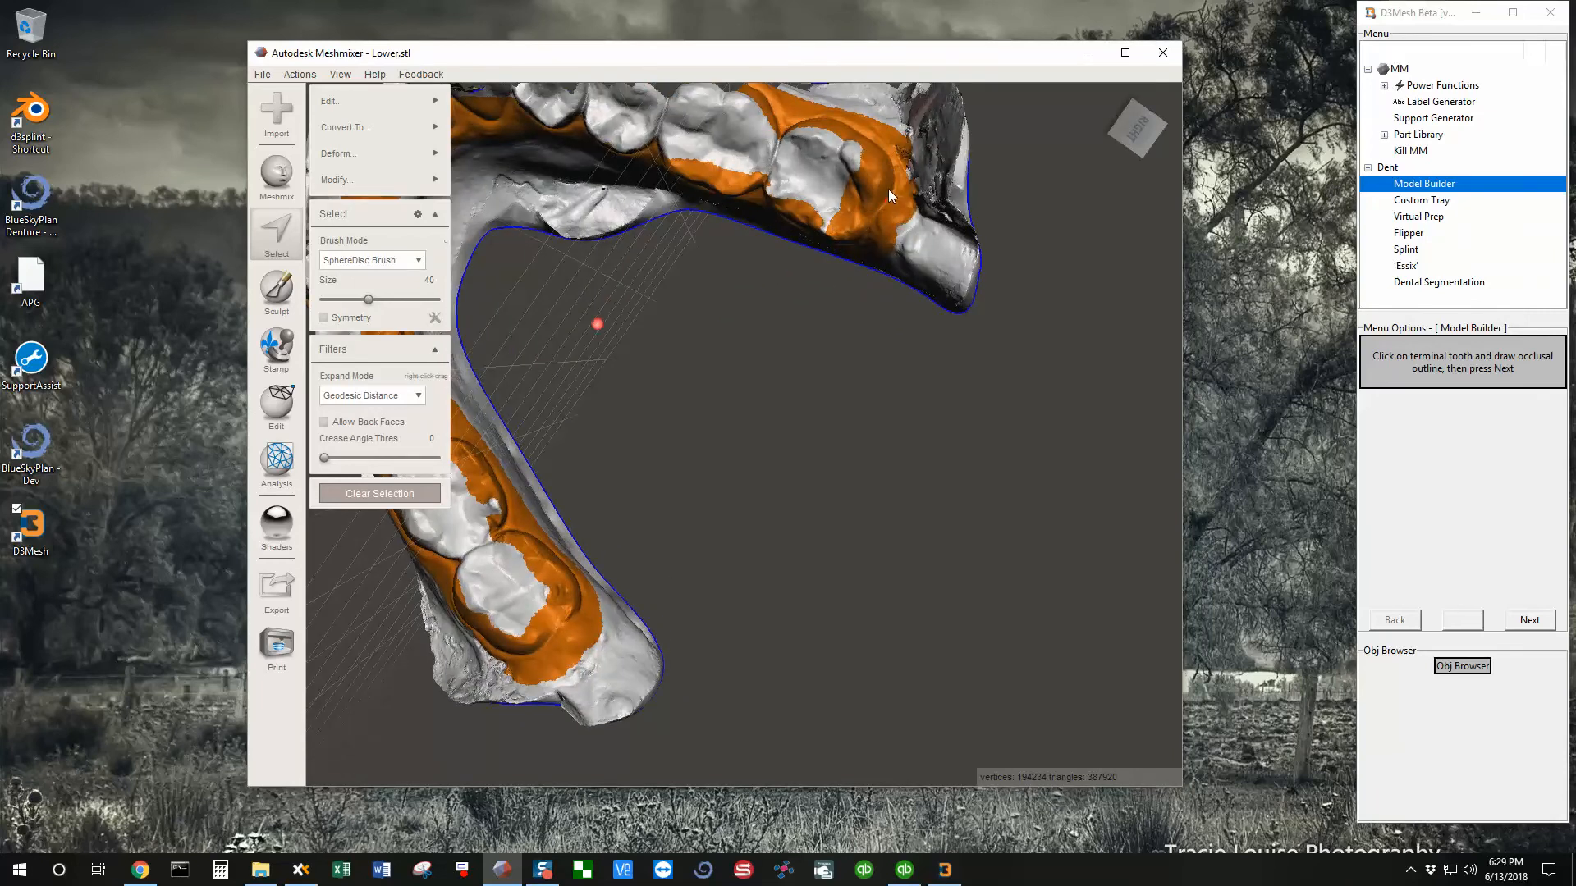
right_drag(878, 211, 886, 181)
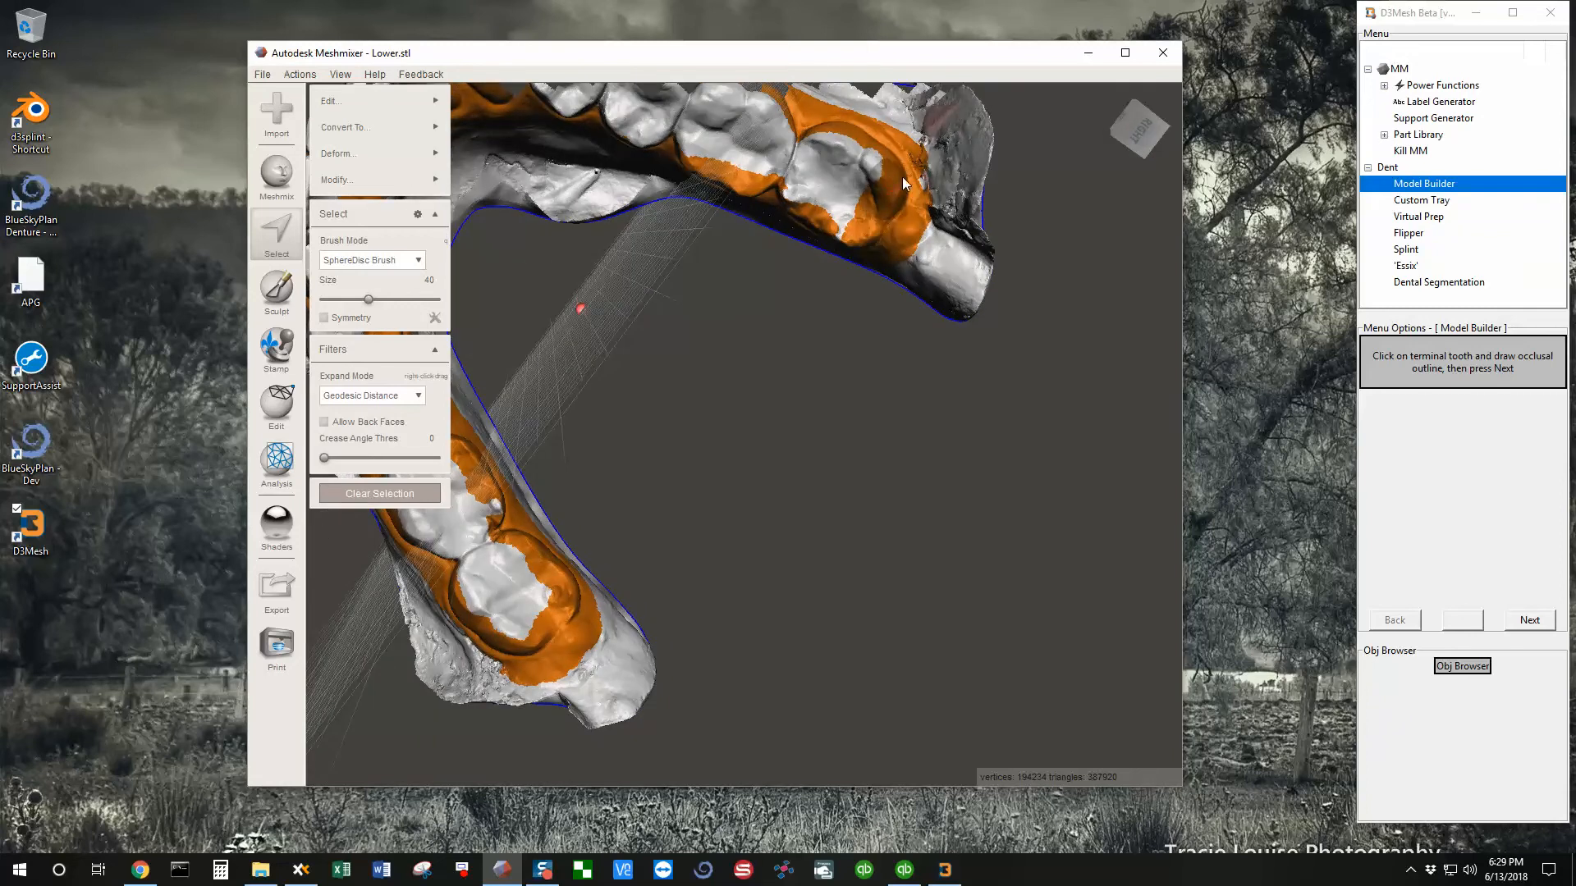
click(905, 177)
Fill the selection over the unselected surfaces of the incisors, canine and premolars on one side of the arch
right_drag(873, 204, 668, 349)
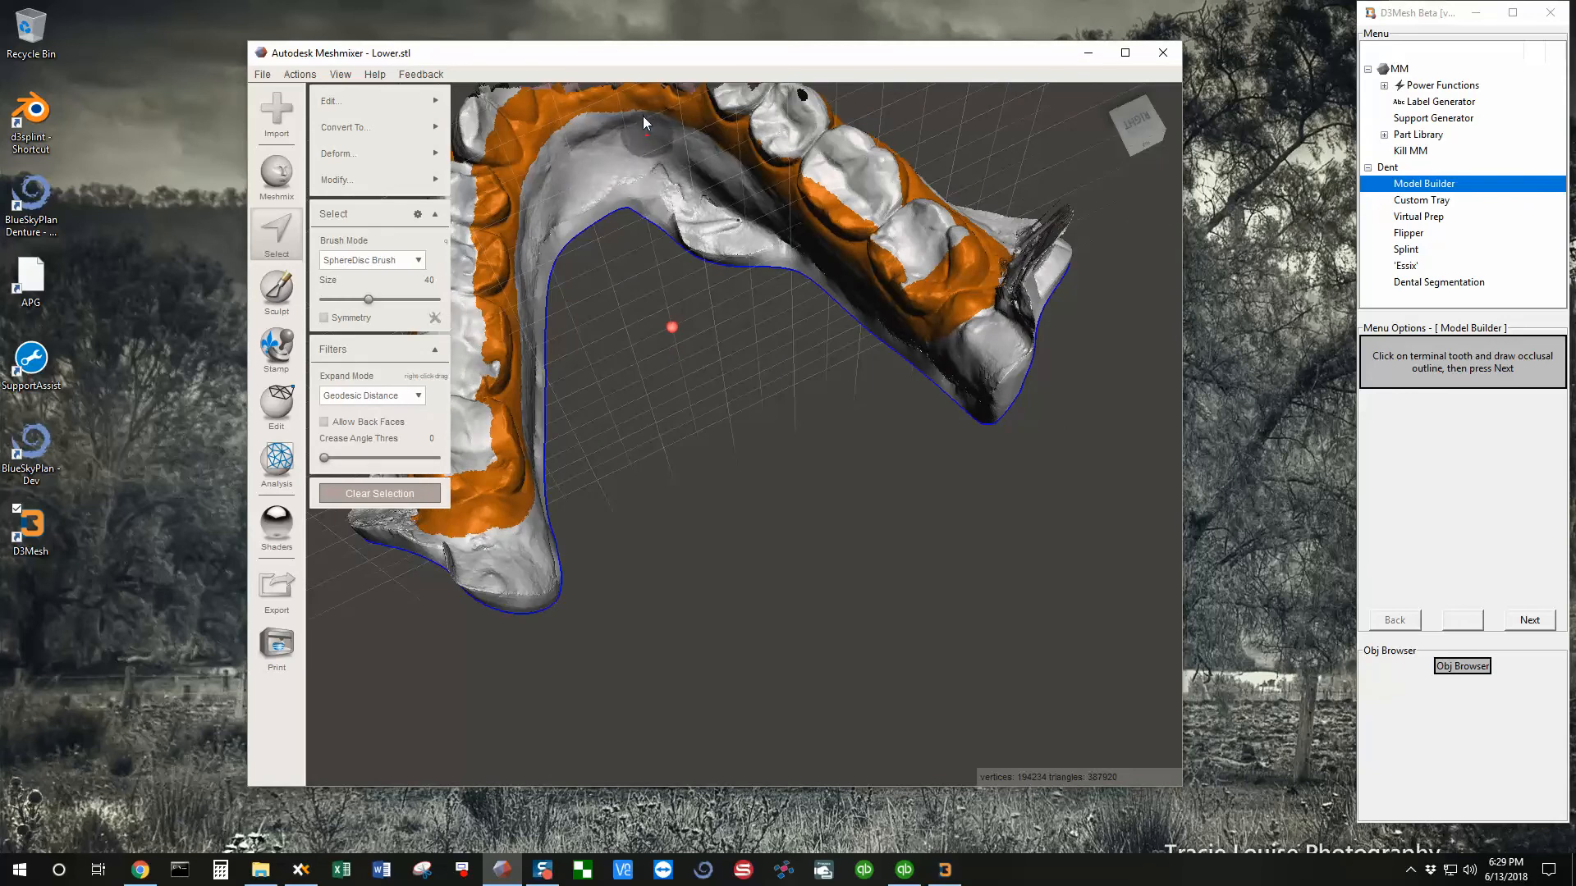
key(f)
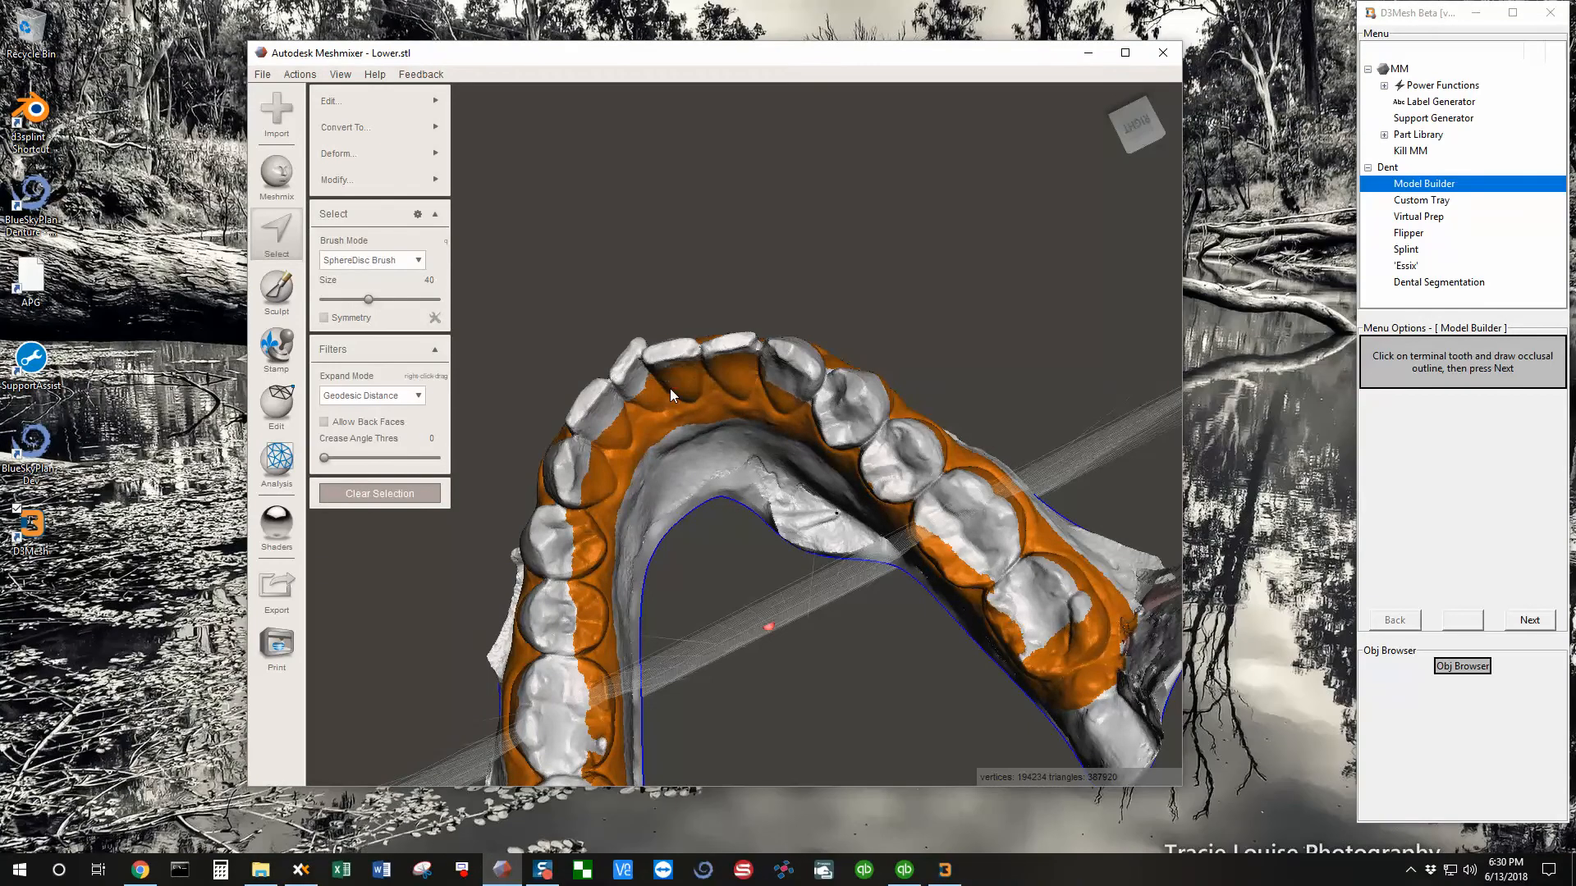
right_drag(619, 421, 643, 381)
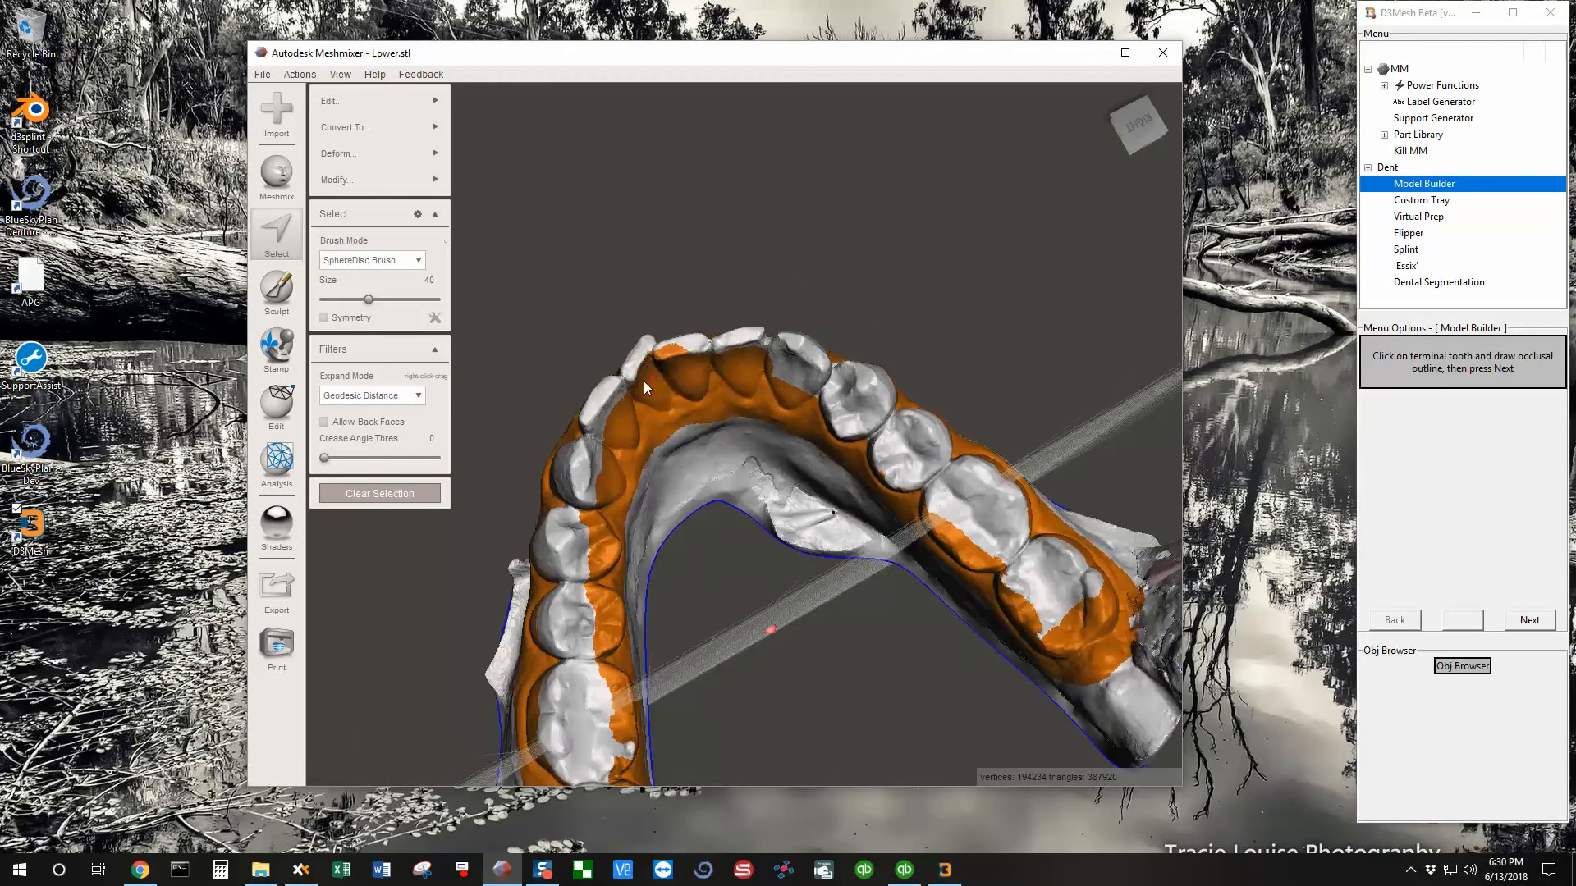
drag(599, 467, 589, 555)
drag(589, 634, 569, 634)
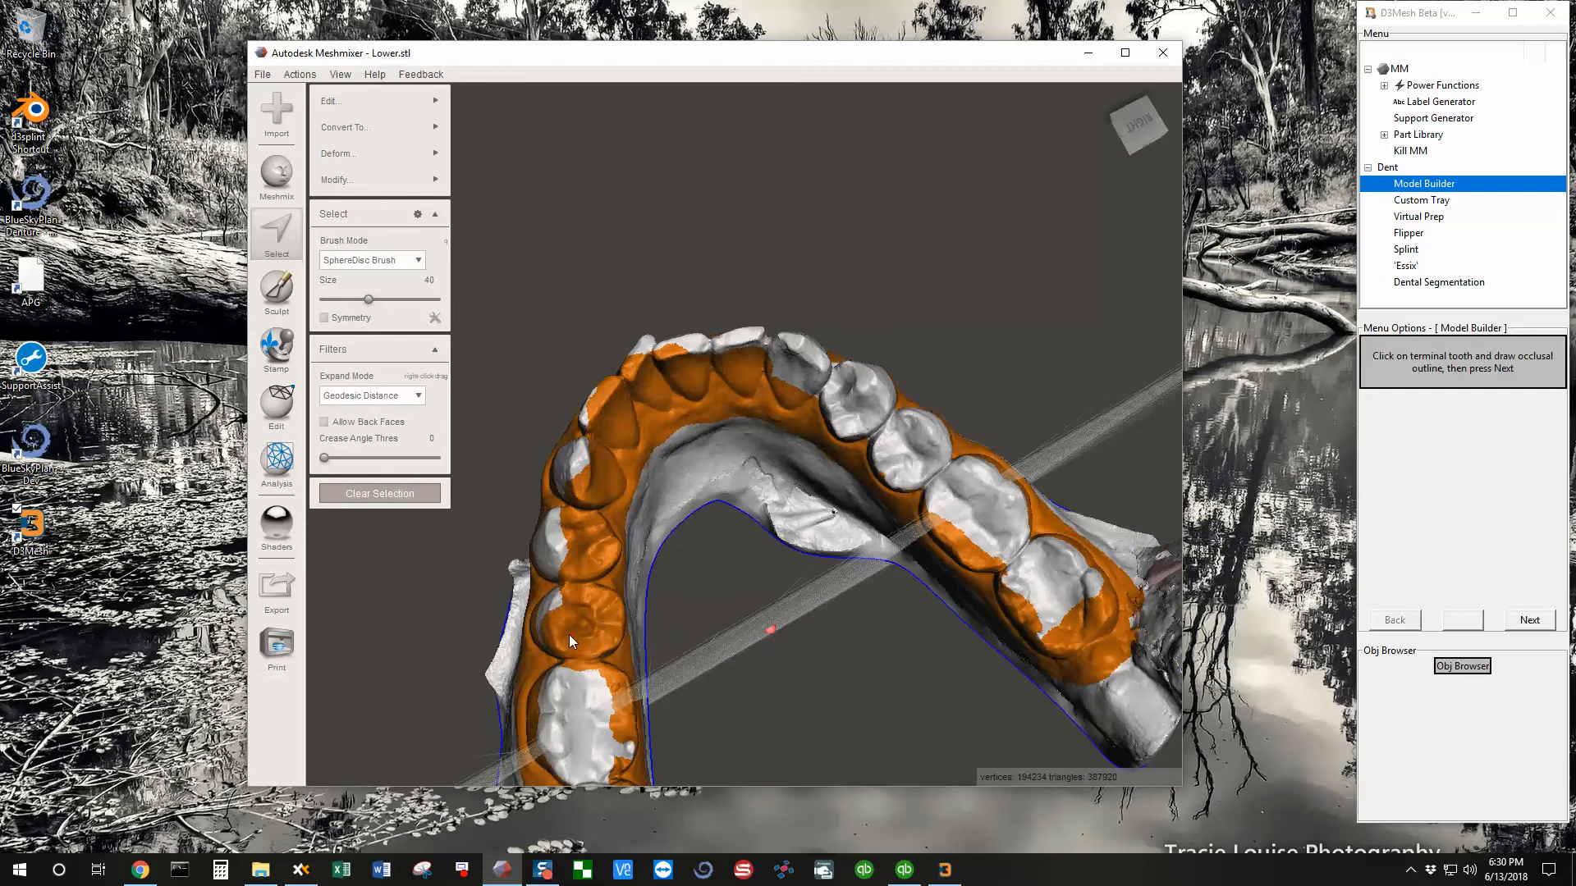
right_drag(576, 527, 701, 562)
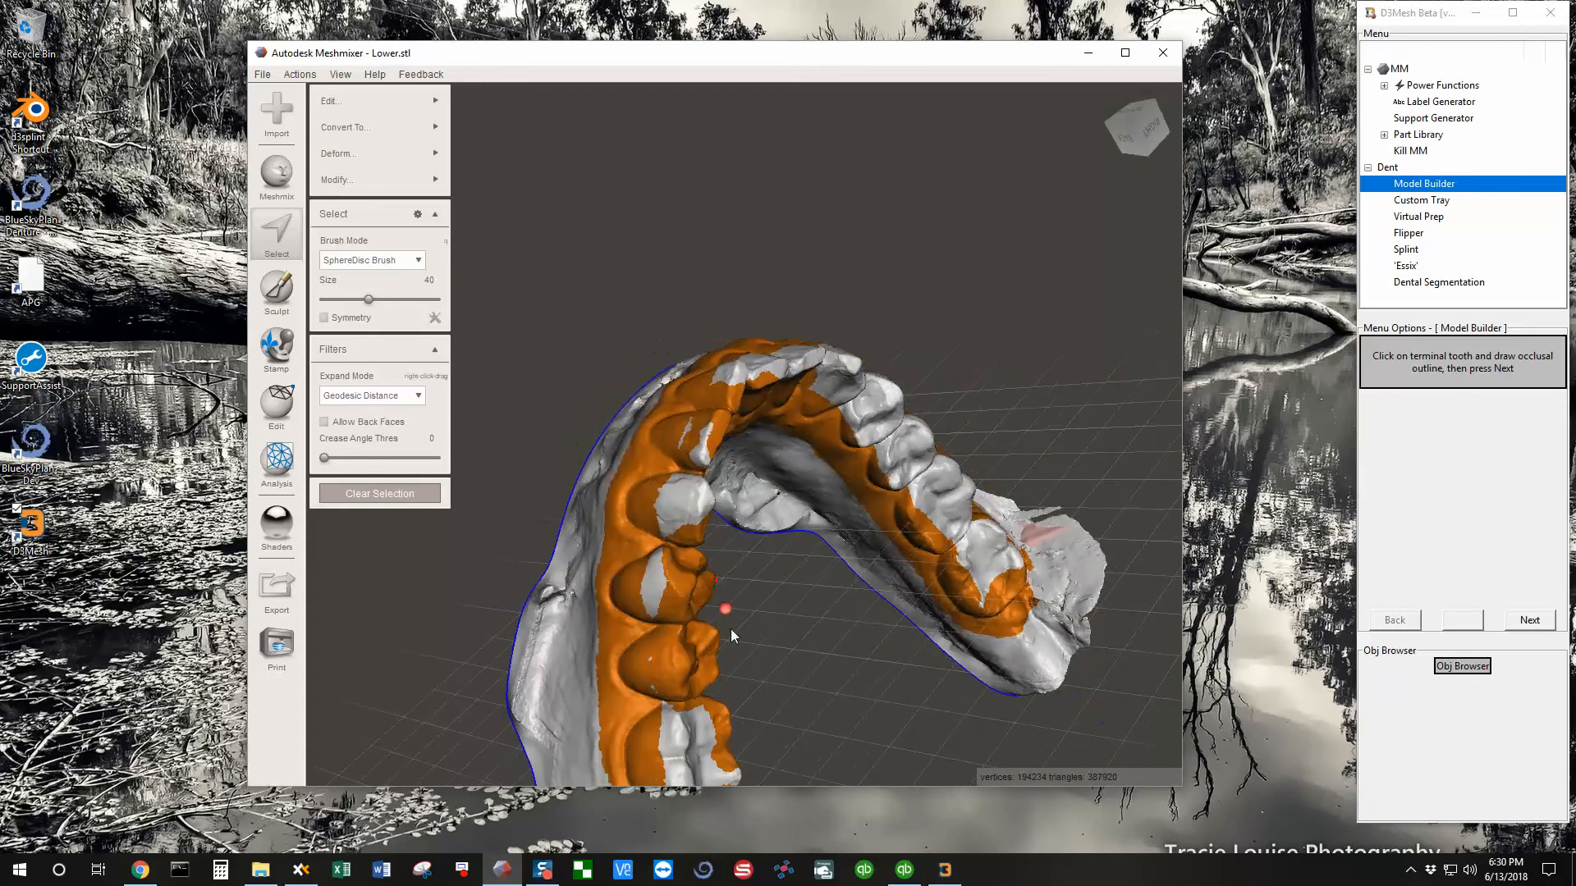
right_drag(678, 504, 624, 583)
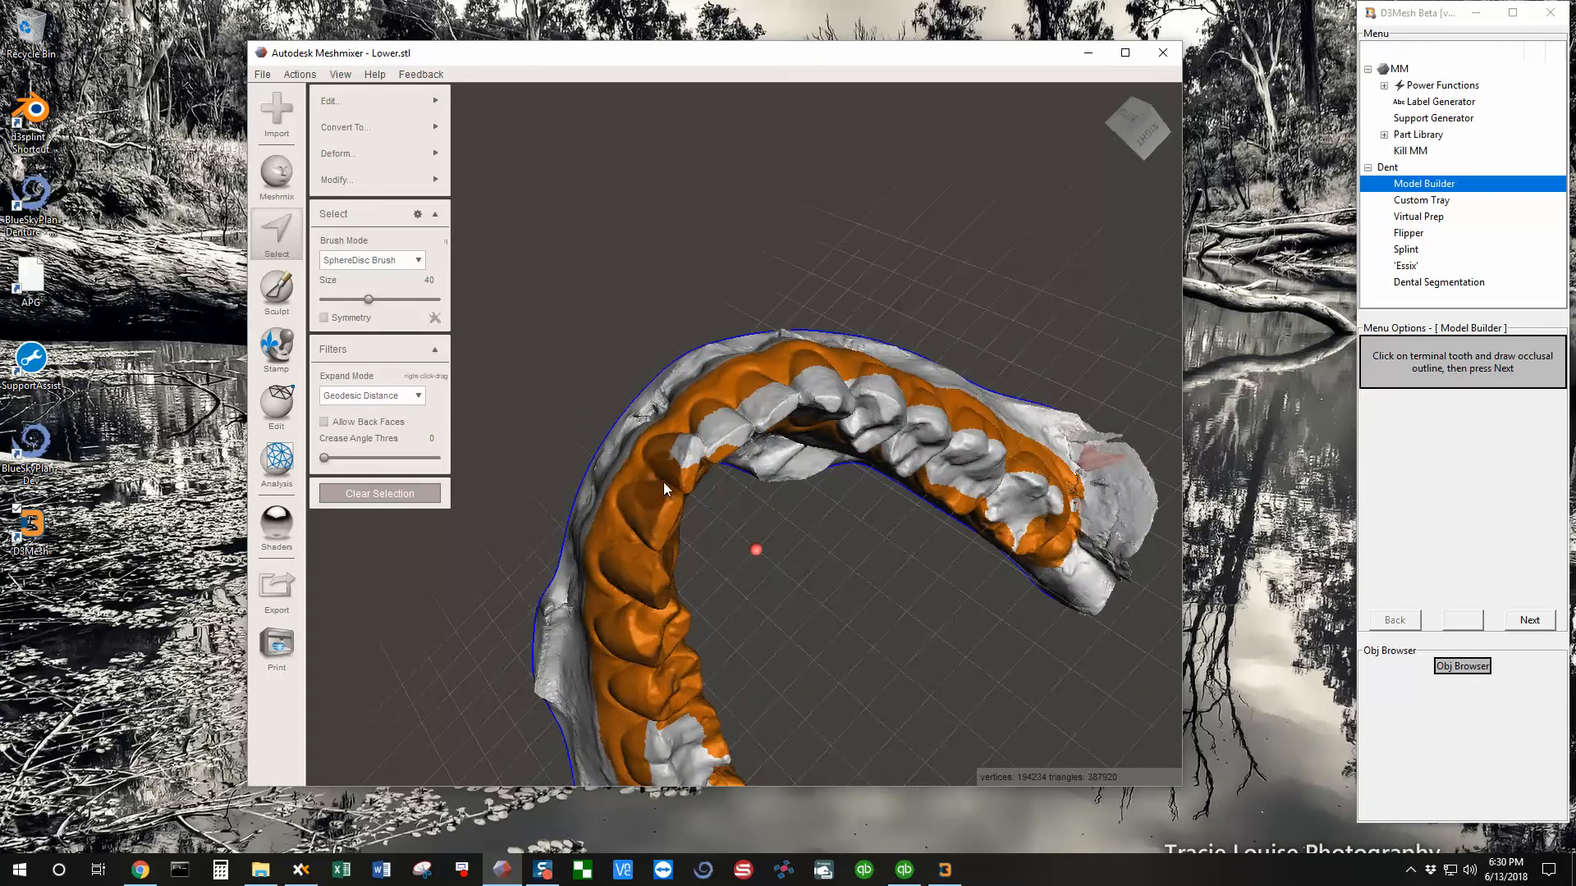
right_drag(735, 410, 668, 415)
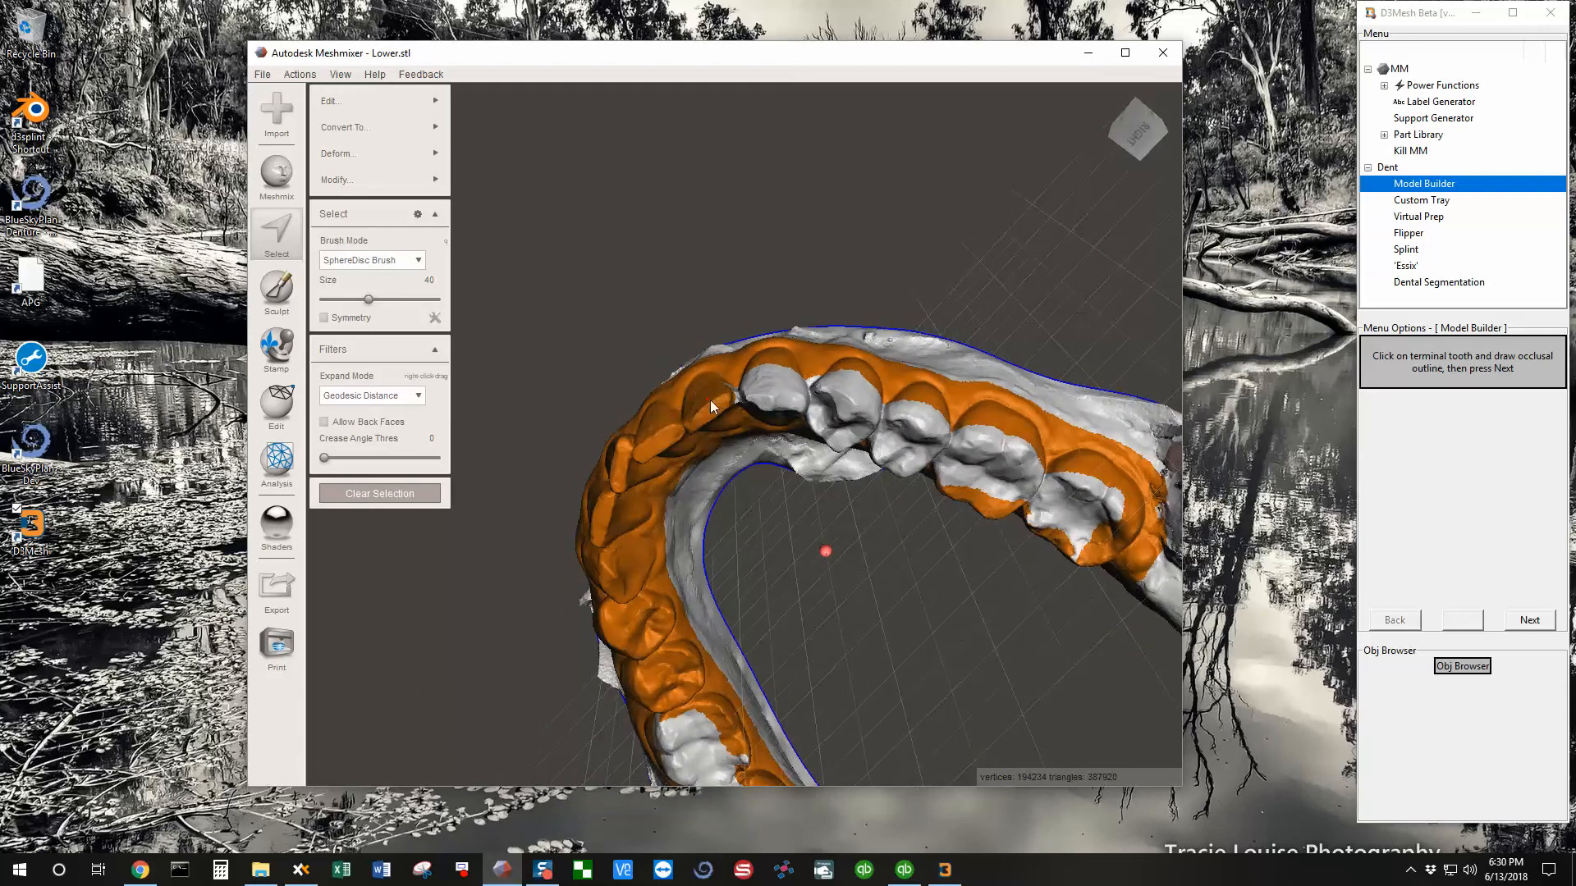
Extend the selection over the crowns of the canine, premolars and molars on the opposite side of the arch
drag(814, 387, 950, 430)
drag(1049, 494, 1102, 520)
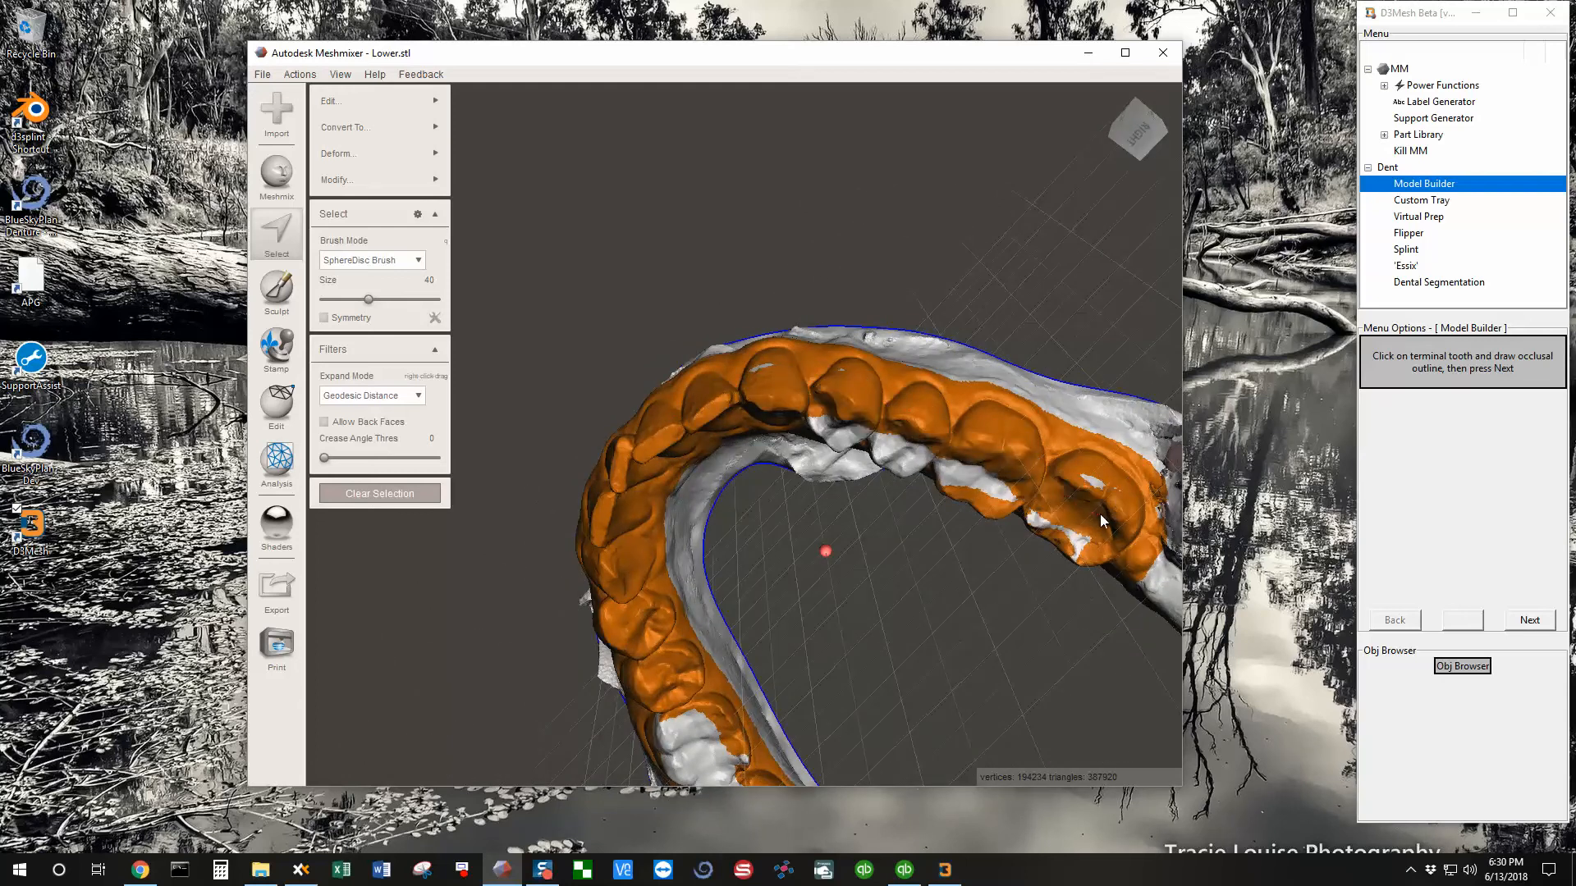
right_drag(1056, 510, 1056, 477)
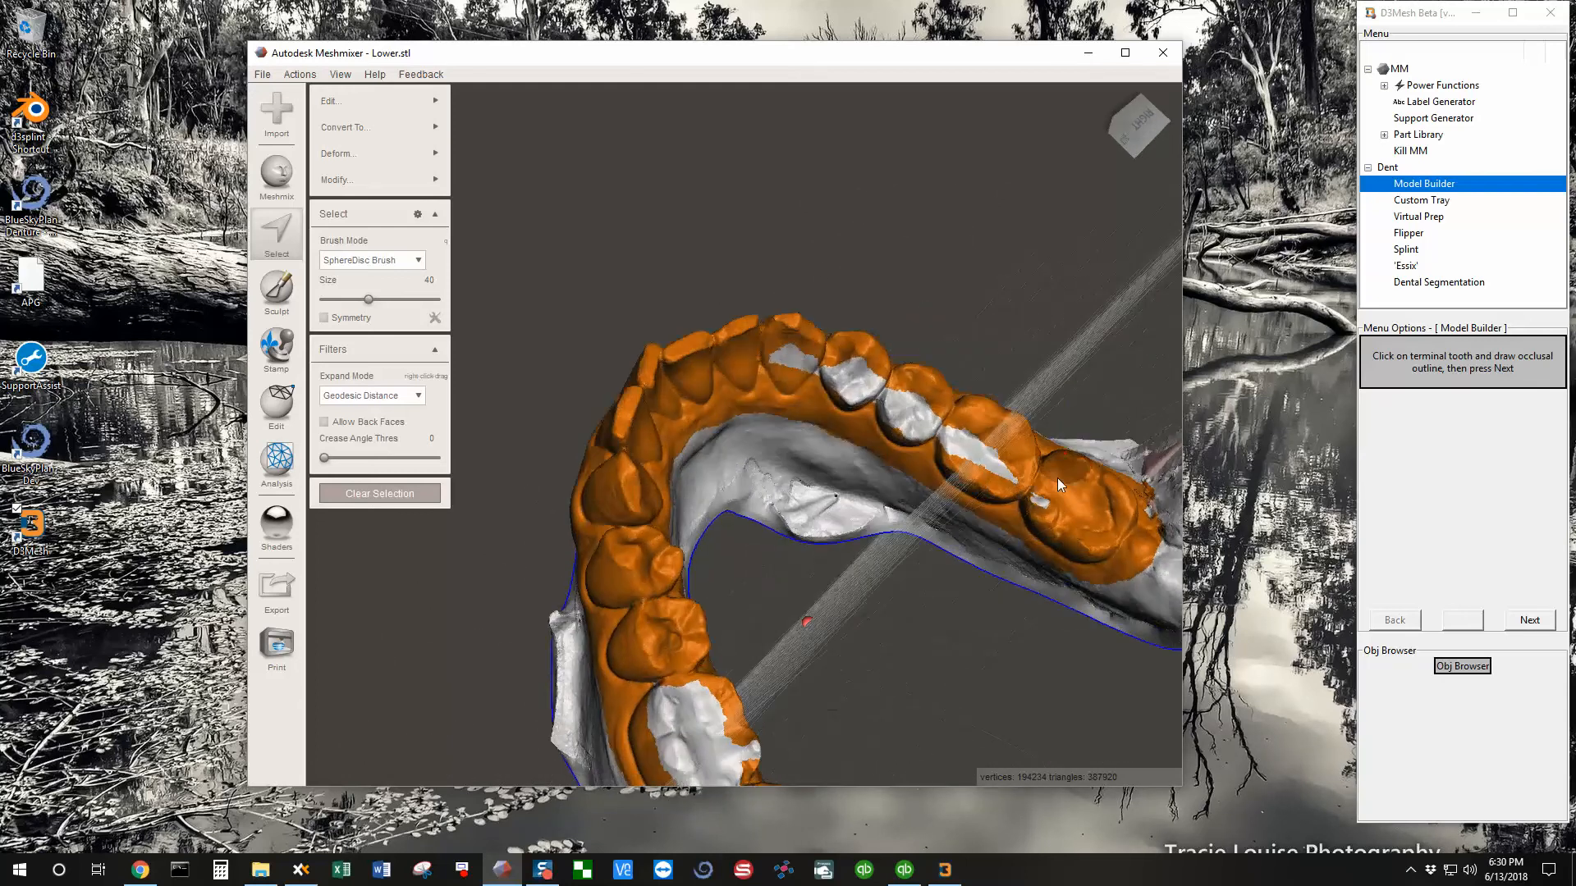
drag(1027, 499, 942, 435)
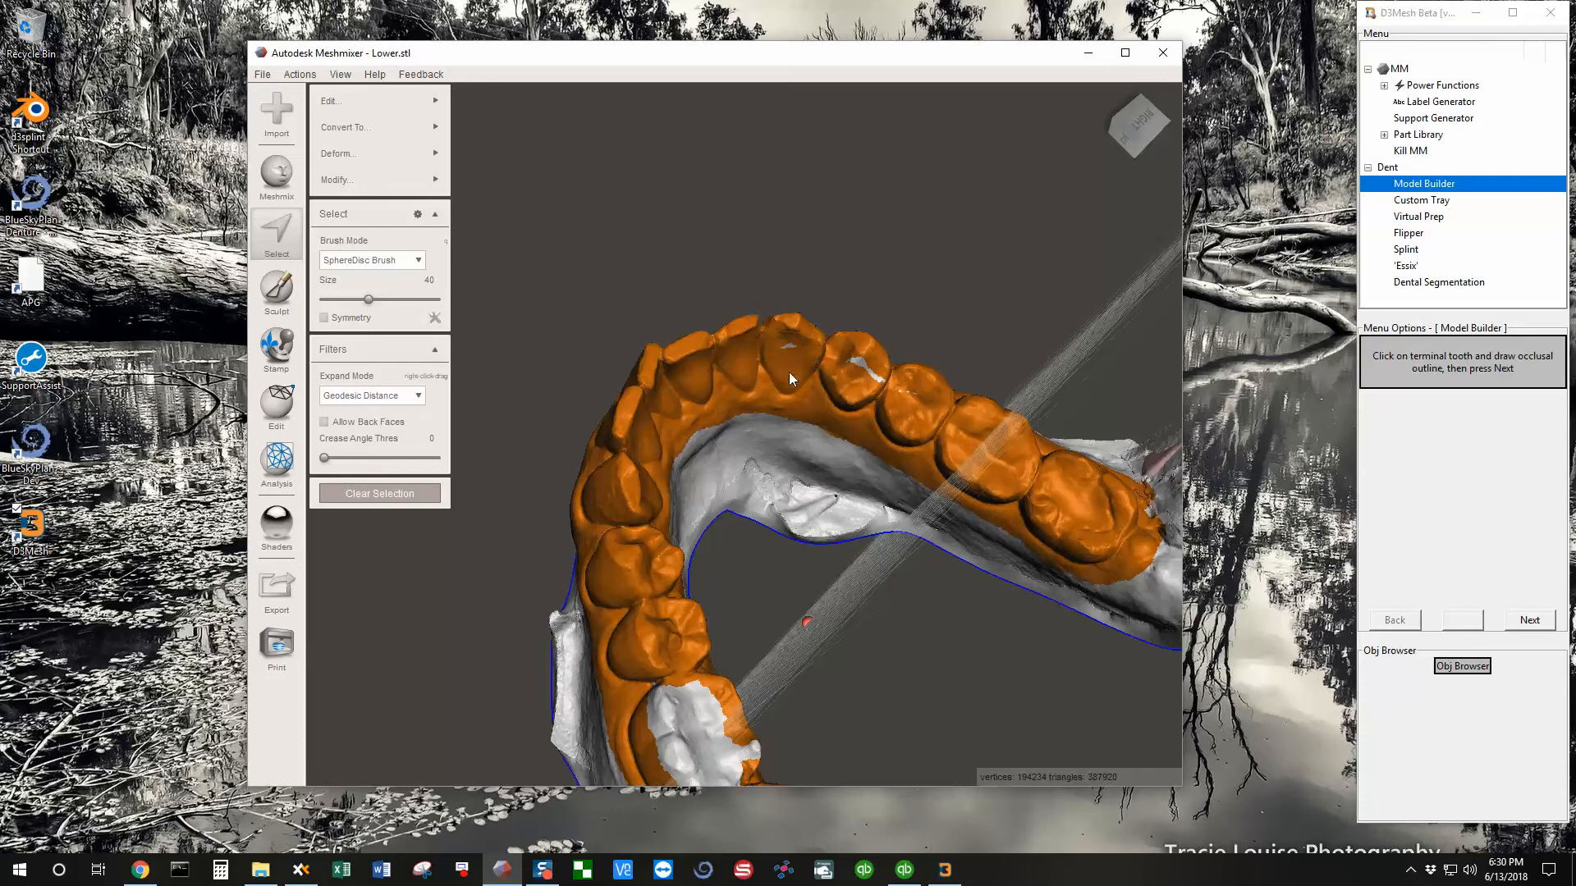
Fill the remaining unselected patches on the canine and the first side's molars to cover every tooth
right_drag(933, 412, 828, 398)
right_drag(670, 384, 672, 499)
drag(671, 505, 496, 546)
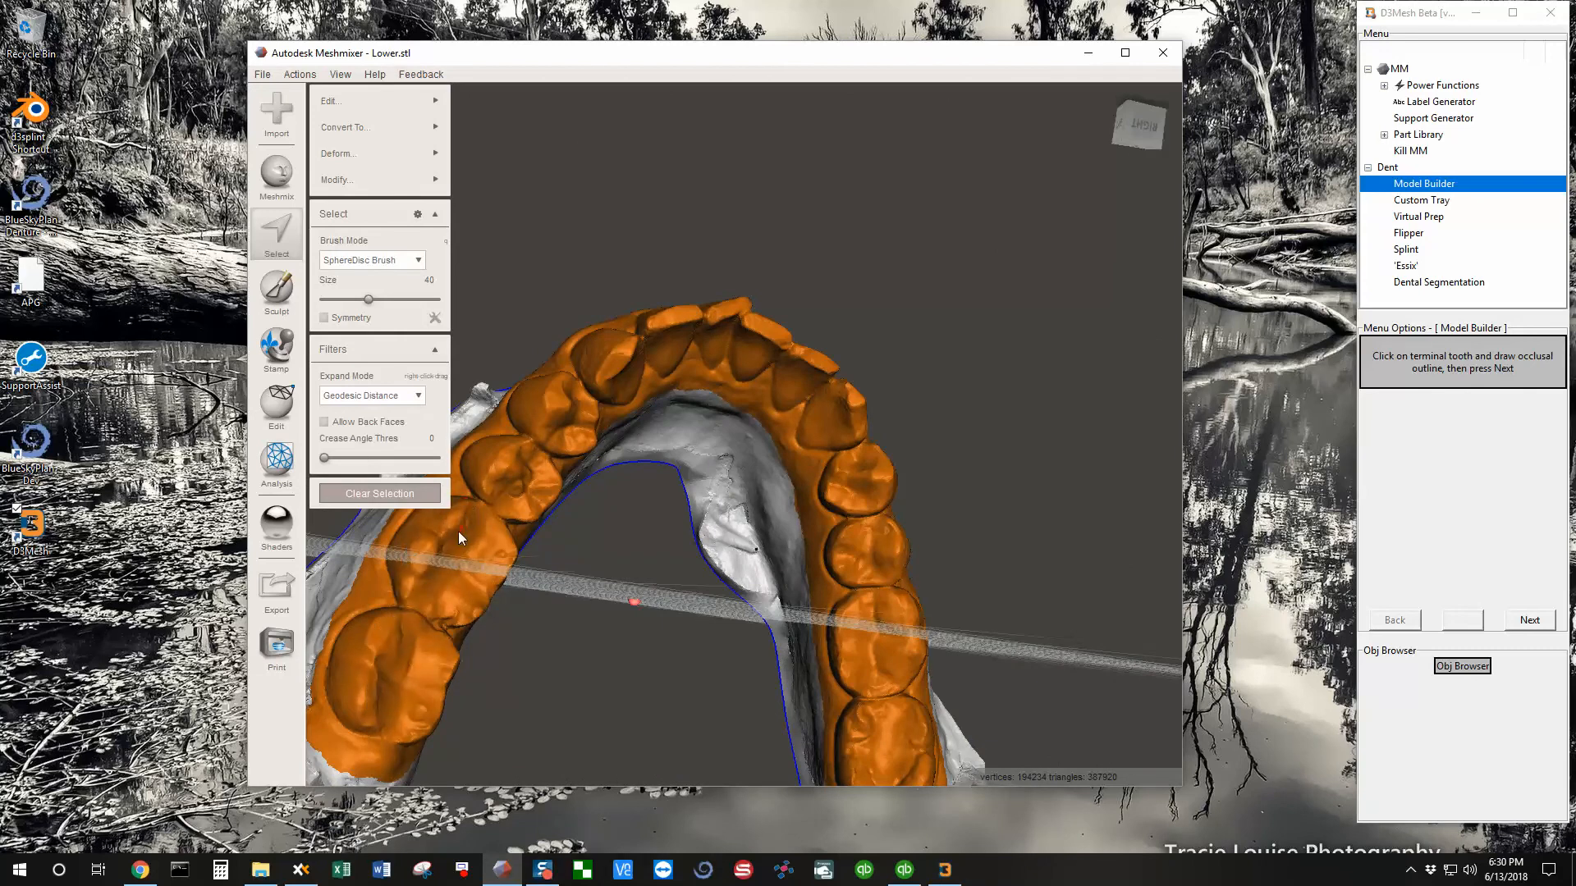
Check the tooth selection's coverage around the arch and advance Model Builder to trim the scan to the selected teeth
right_drag(458, 530, 566, 515)
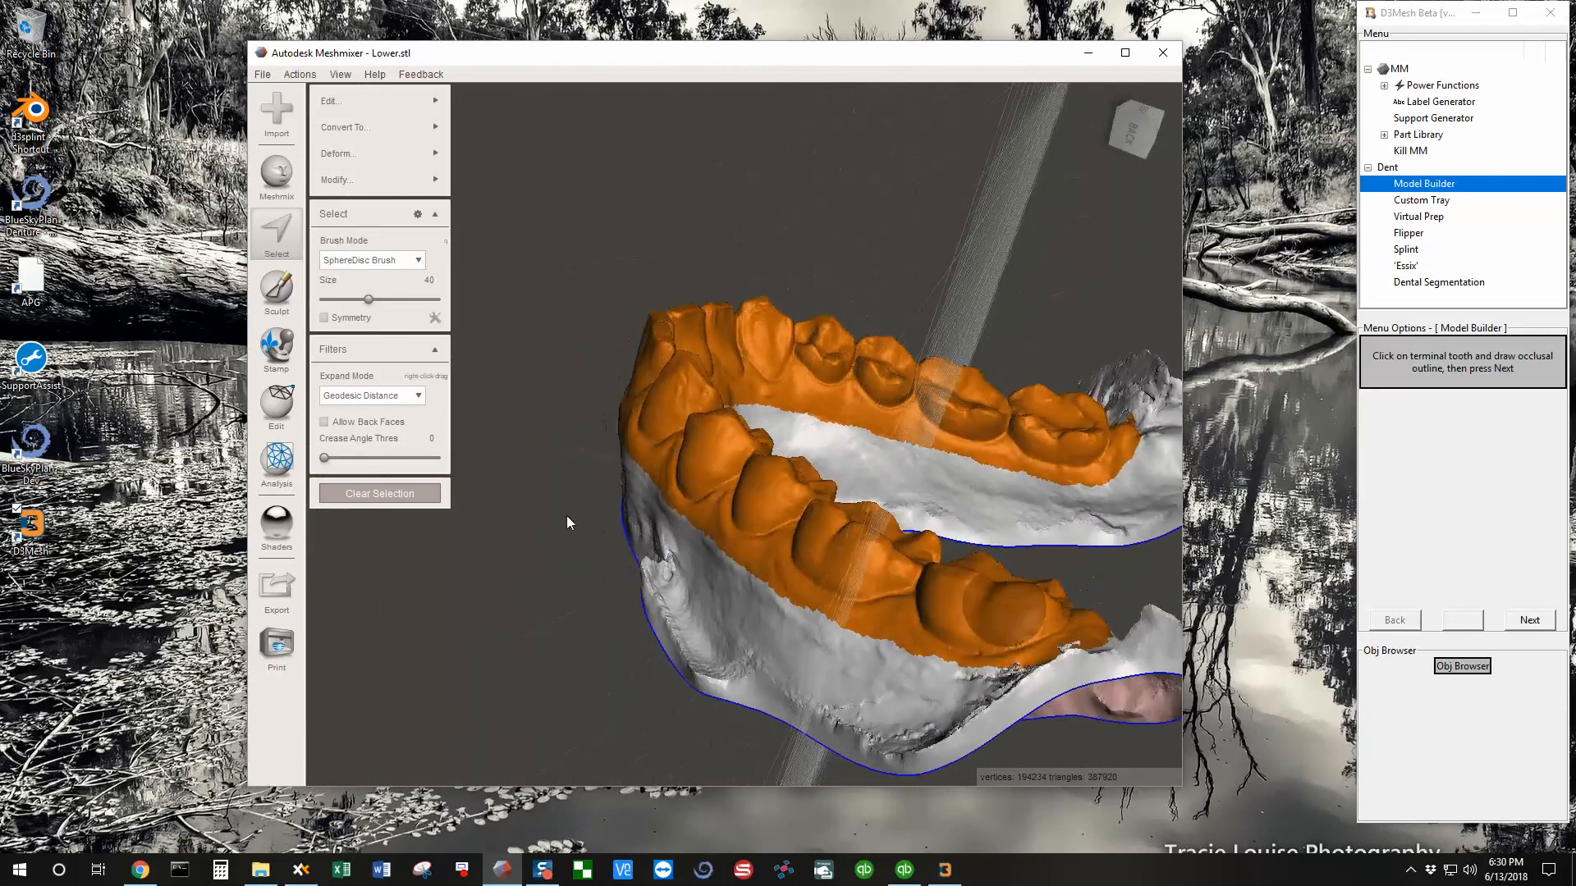
mouse_move(842, 706)
right_down()
mouse_move(722, 668)
mouse_move(869, 667)
mouse_move(657, 591)
mouse_move(494, 289)
mouse_move(436, 415)
mouse_move(481, 370)
mouse_move(534, 190)
right_up()
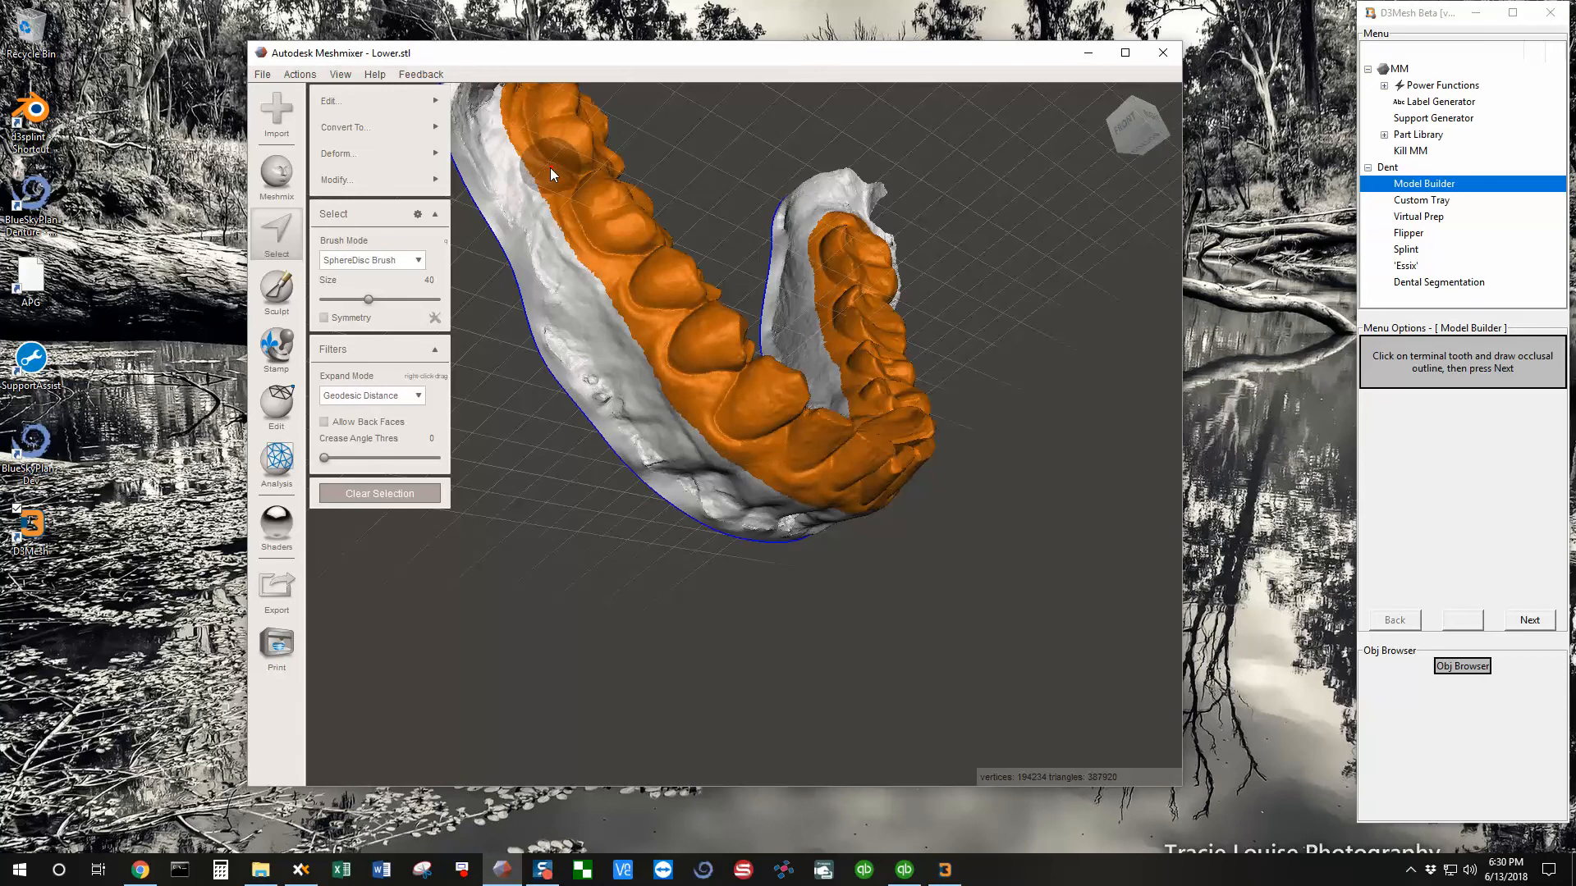
scroll(550, 167, down, 2)
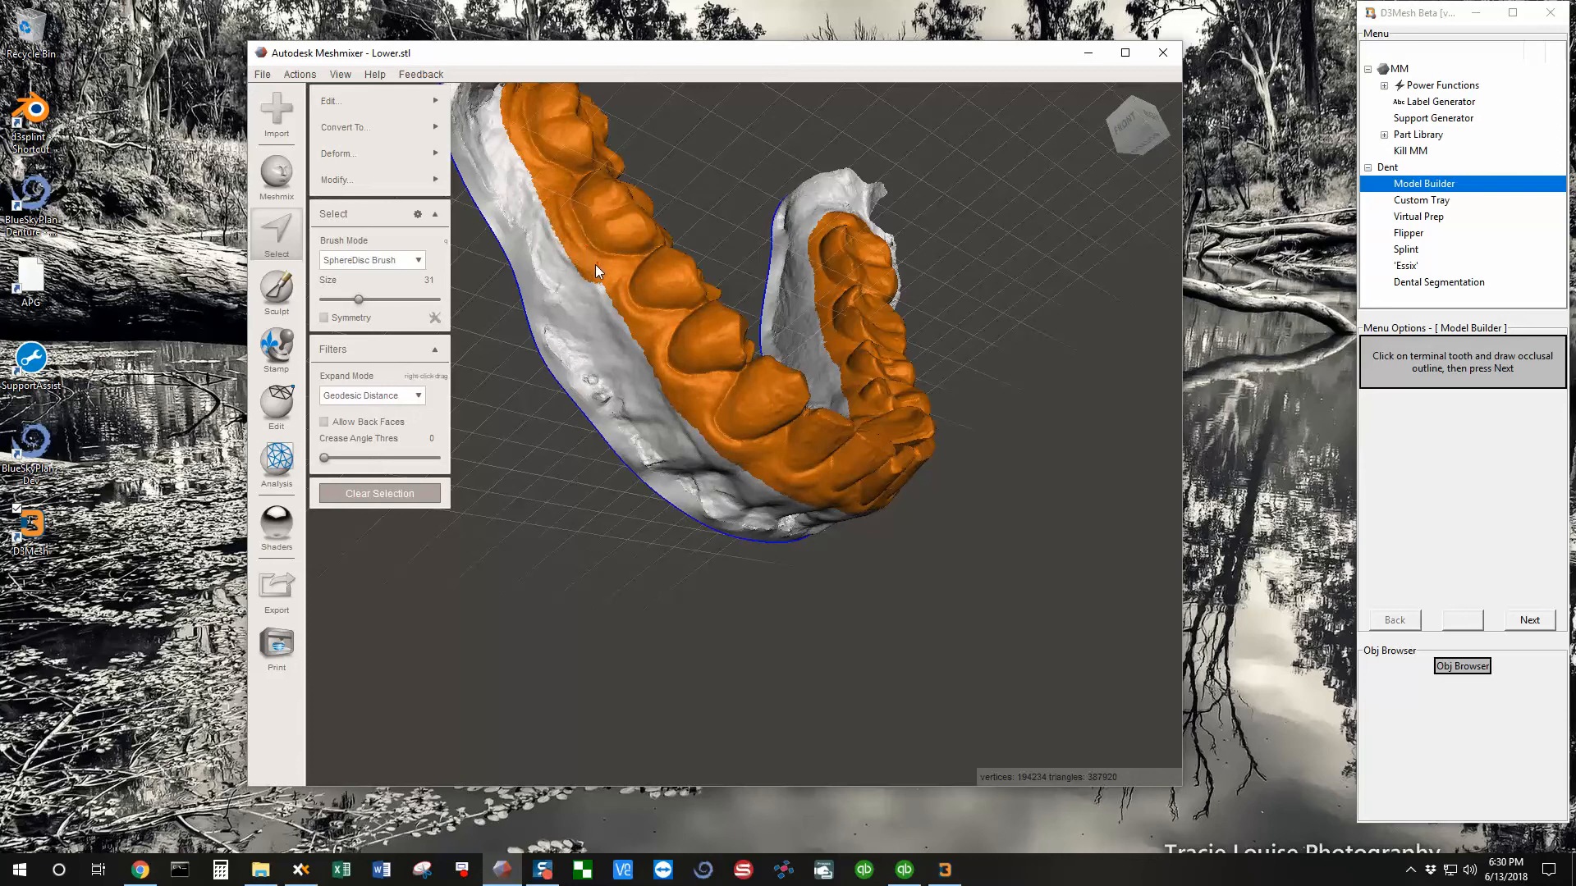
alt+drag(661, 340, 655, 267)
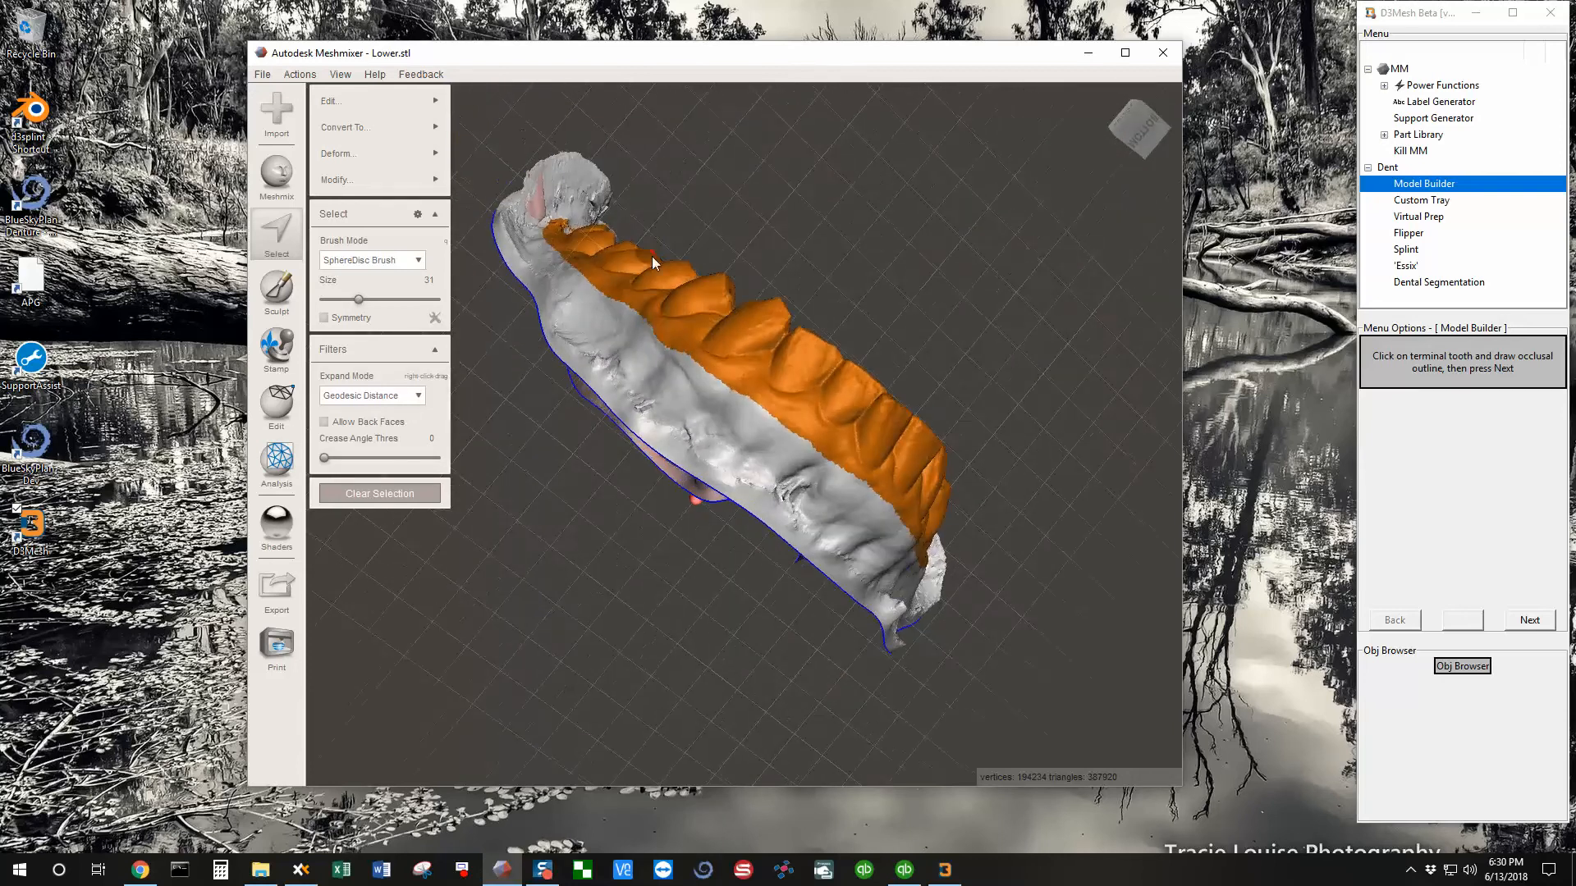
alt+drag(728, 371, 781, 455)
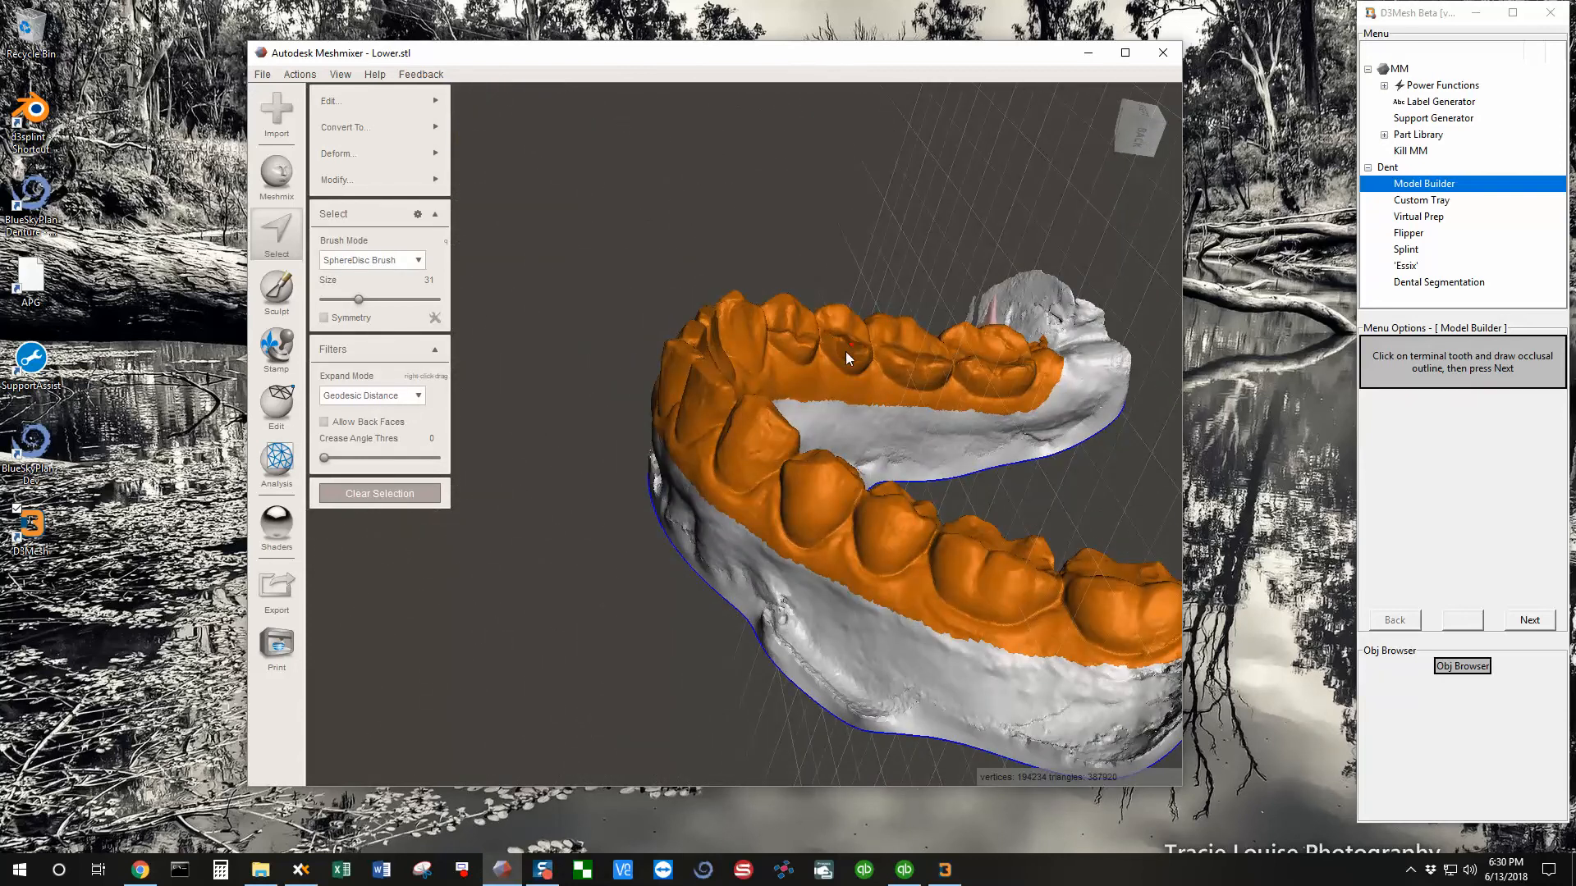
alt+drag(845, 351, 805, 603)
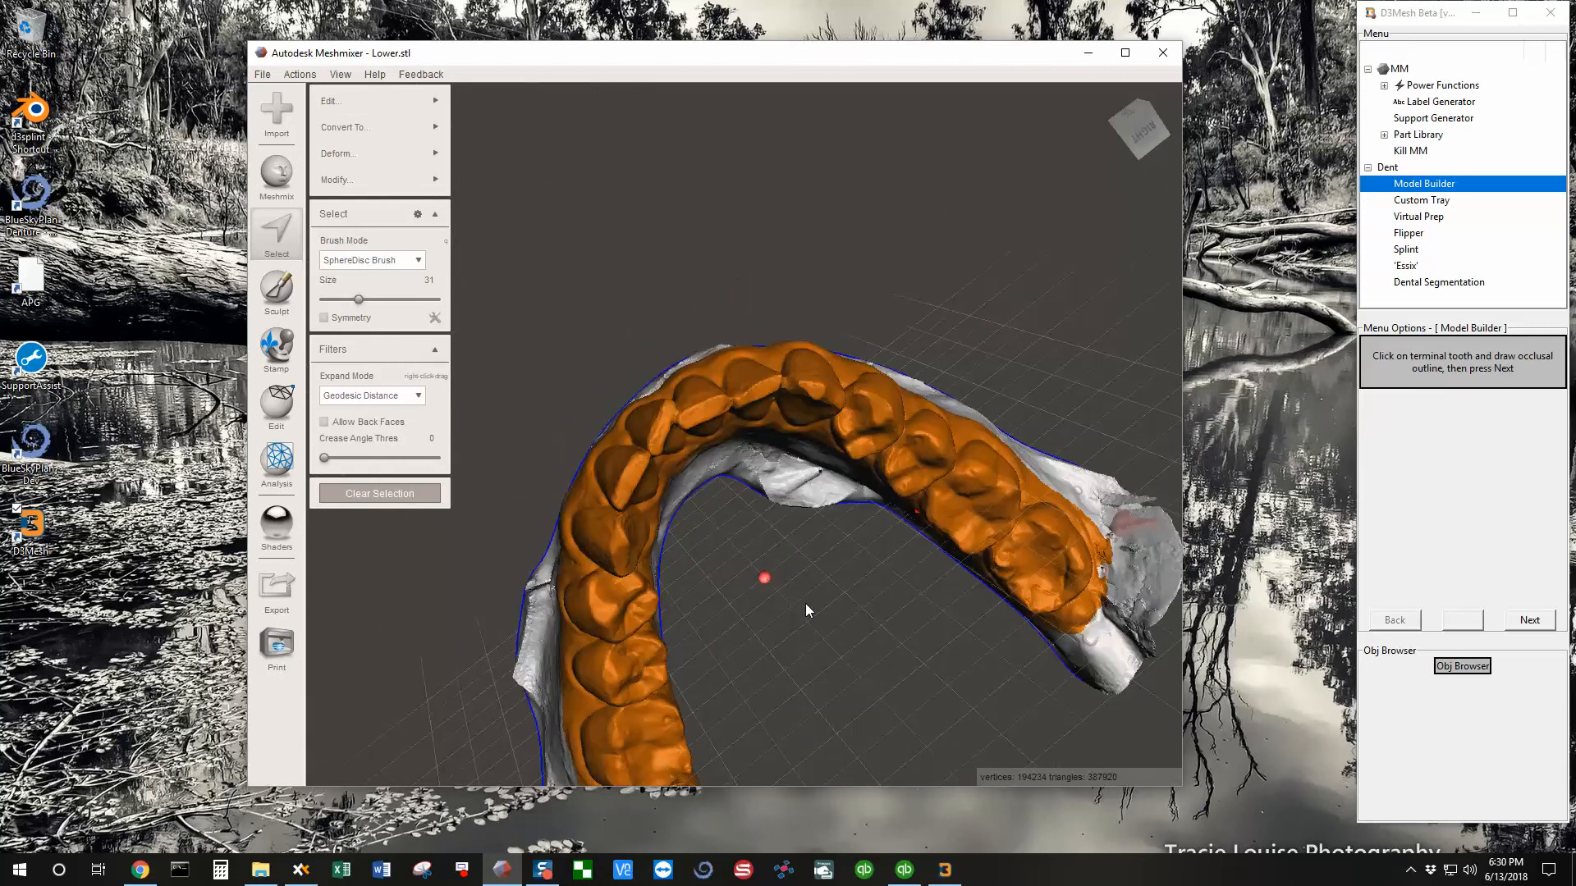
click(1526, 621)
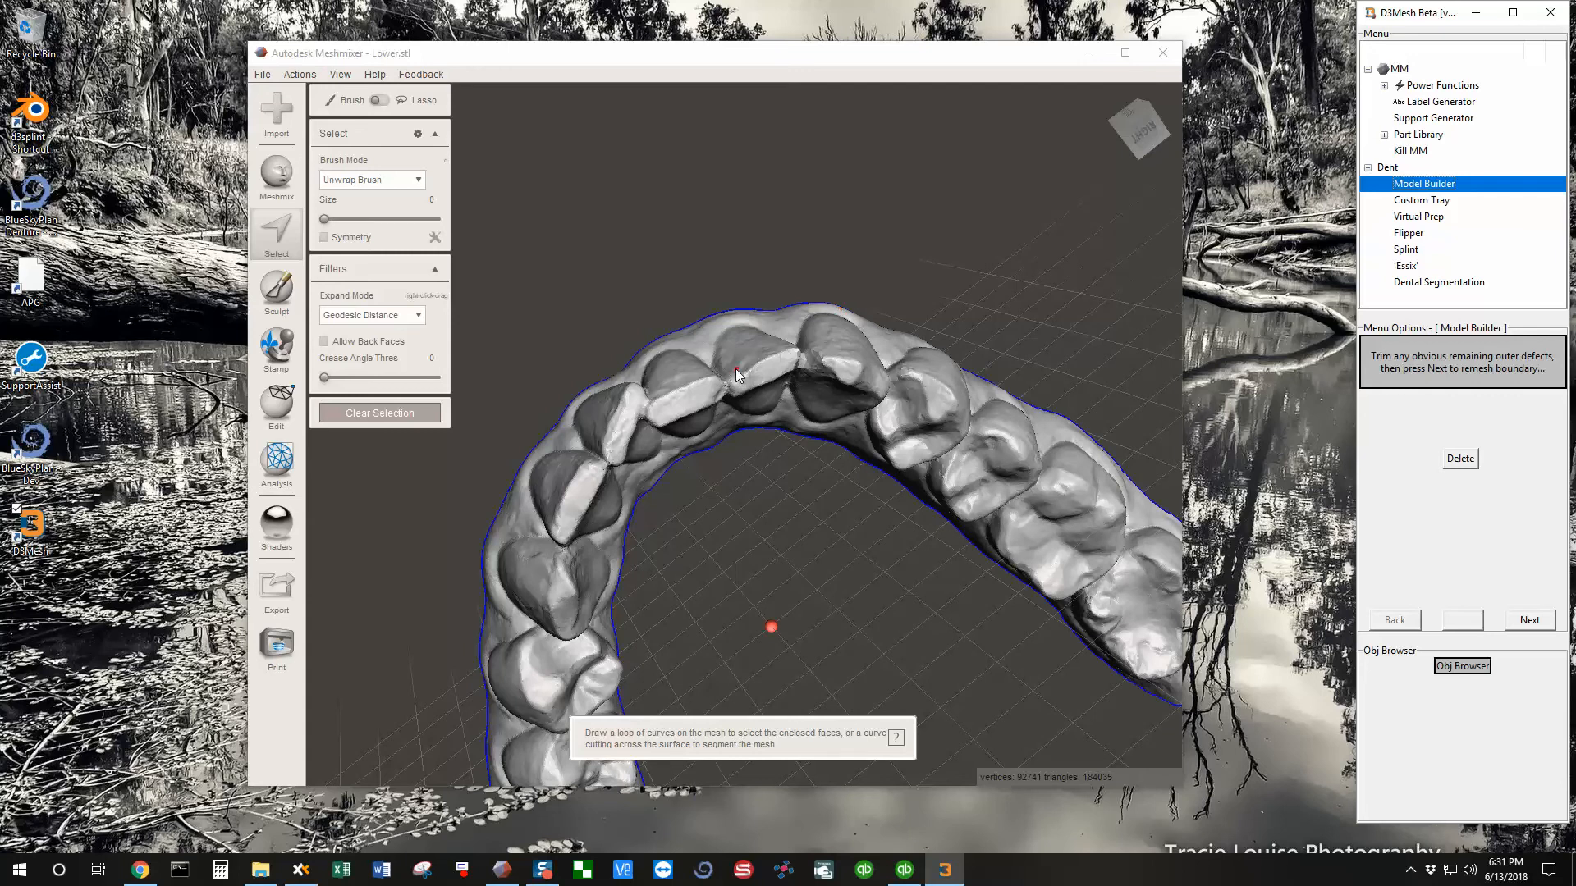
Lasso the jagged scan defects on the outer edge beside the terminal molar and delete them
right_drag(677, 512, 924, 588)
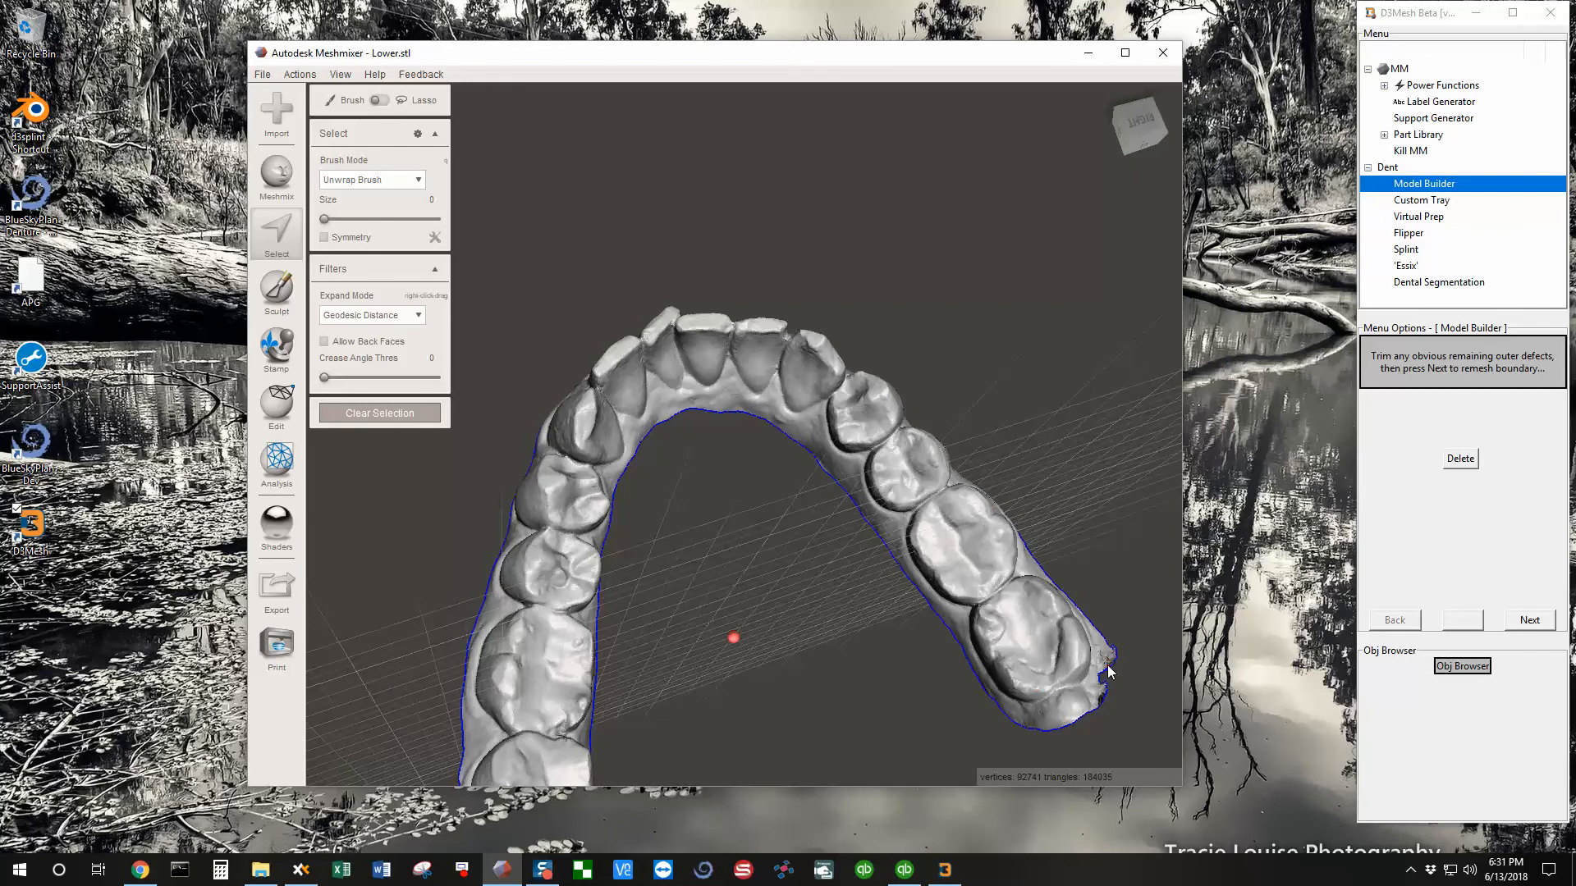
scroll(1107, 671, up, 3)
scroll(759, 450, up, 3)
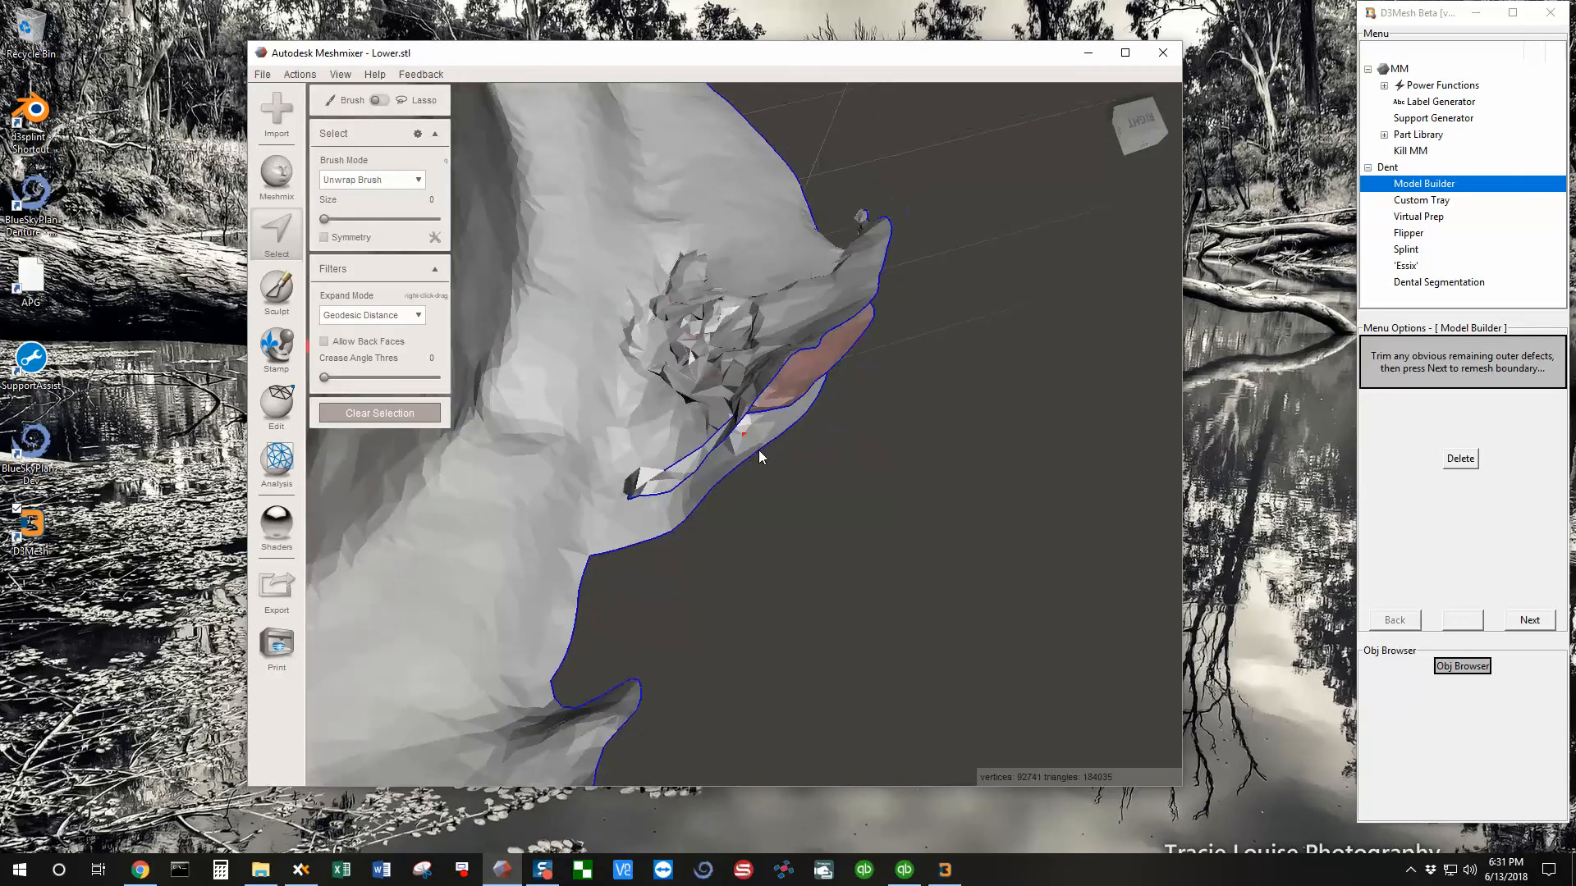
right_drag(758, 450, 811, 430)
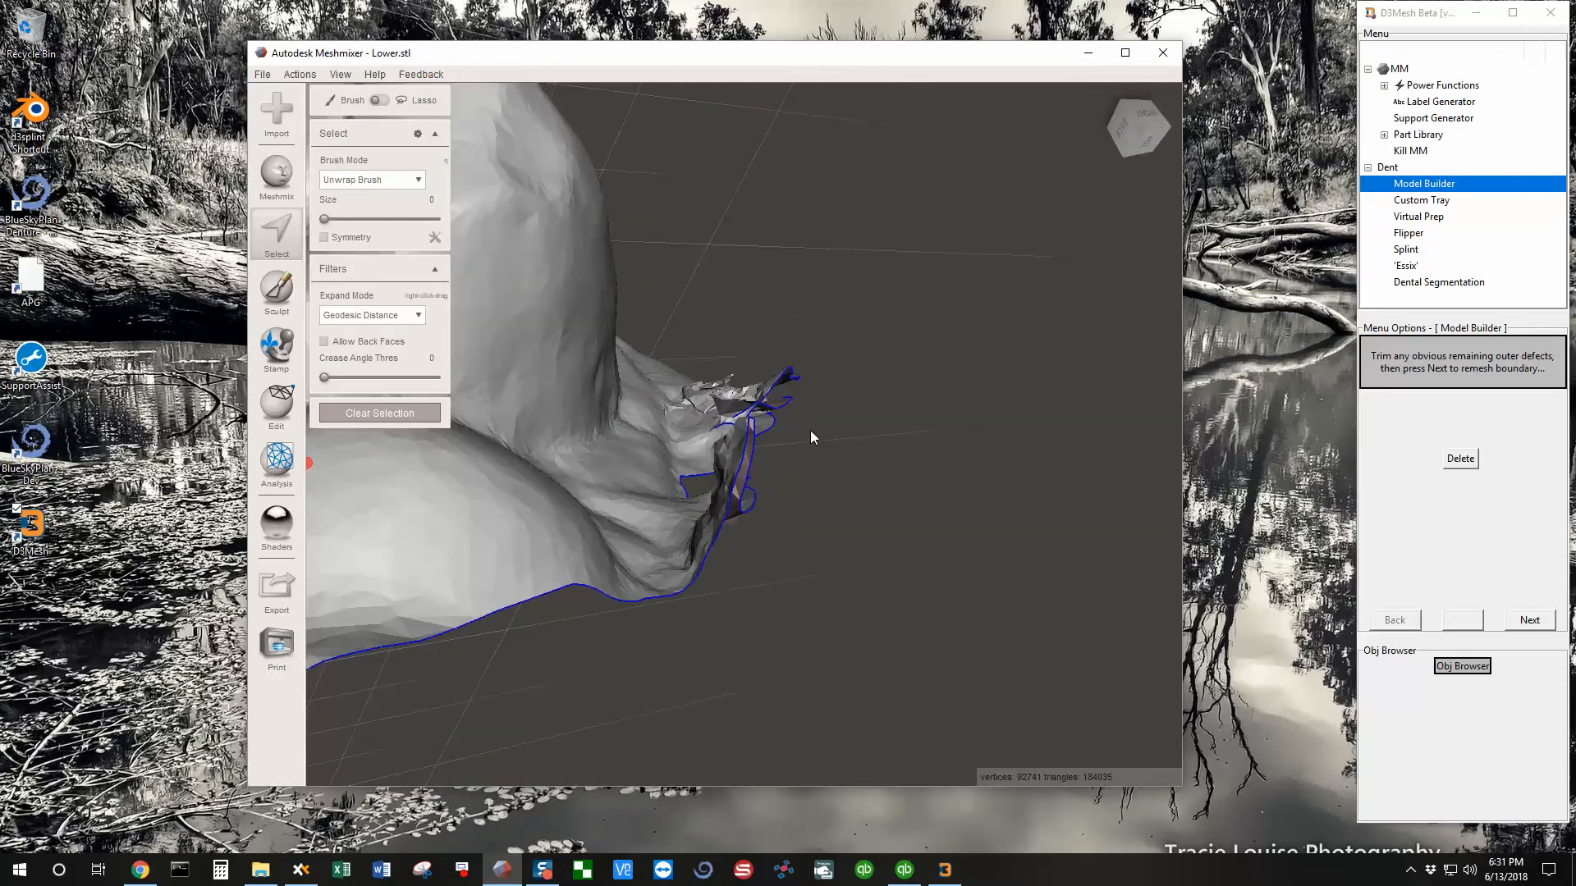
drag(691, 535, 691, 471)
drag(681, 415, 748, 317)
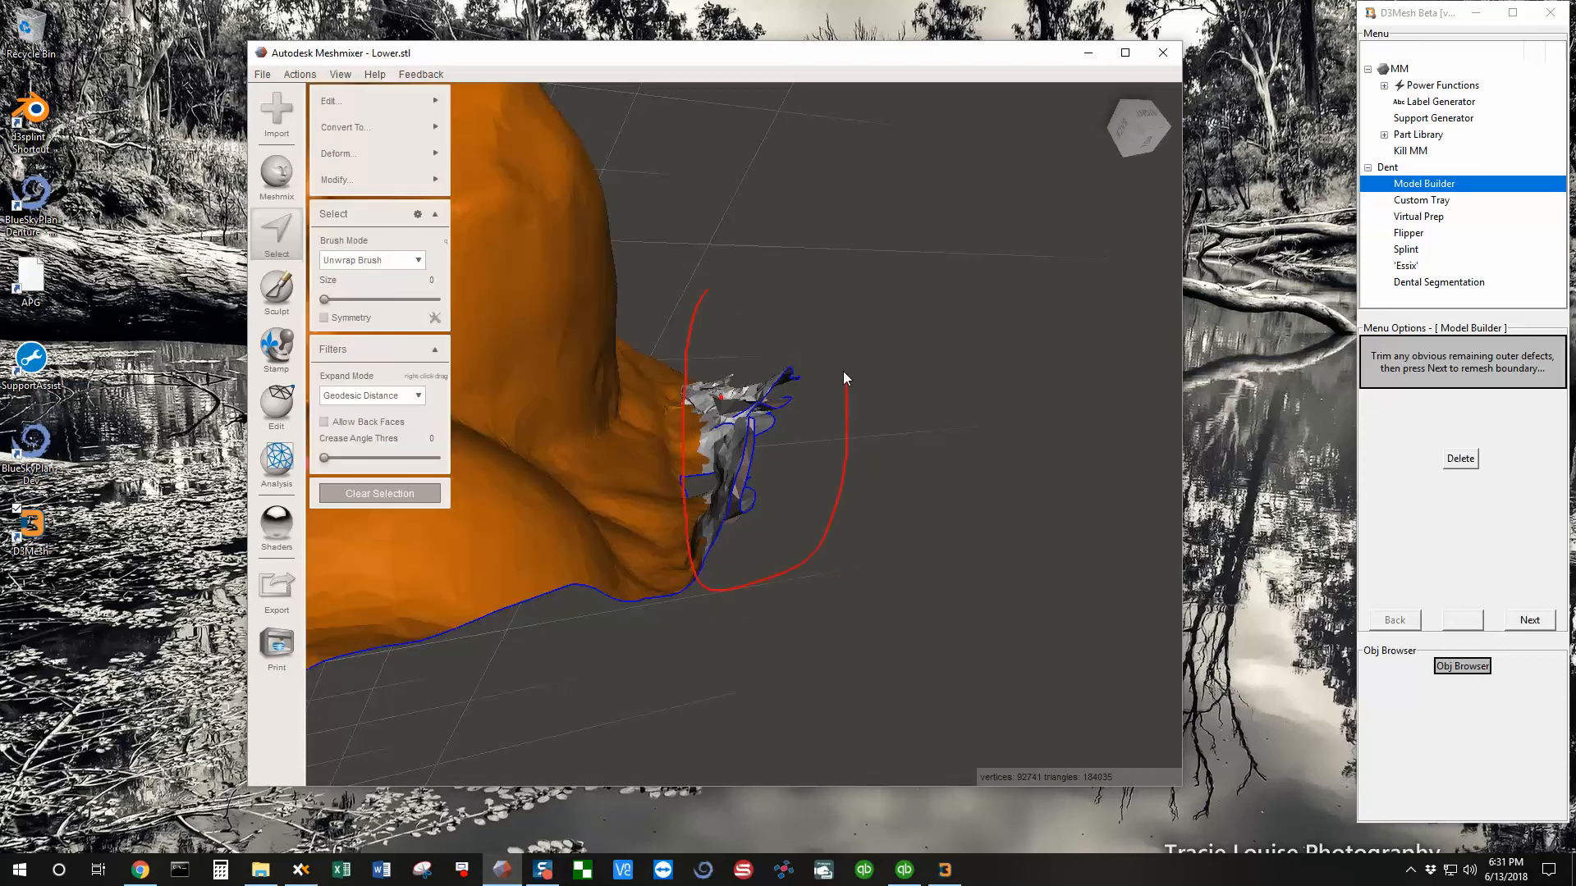
right_drag(843, 371, 872, 606)
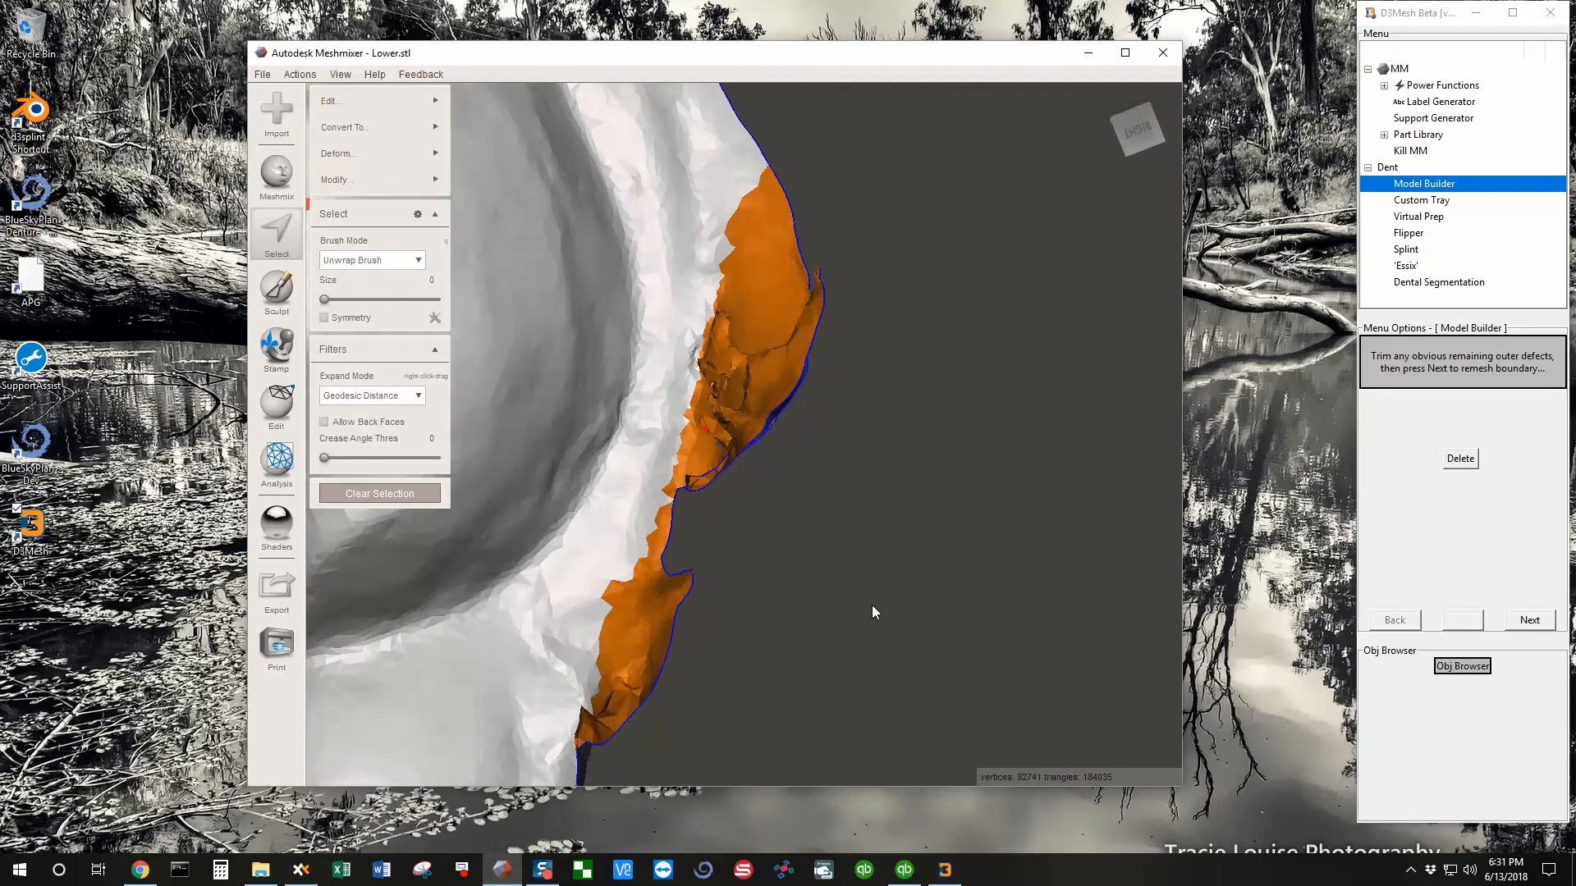
key(Delete)
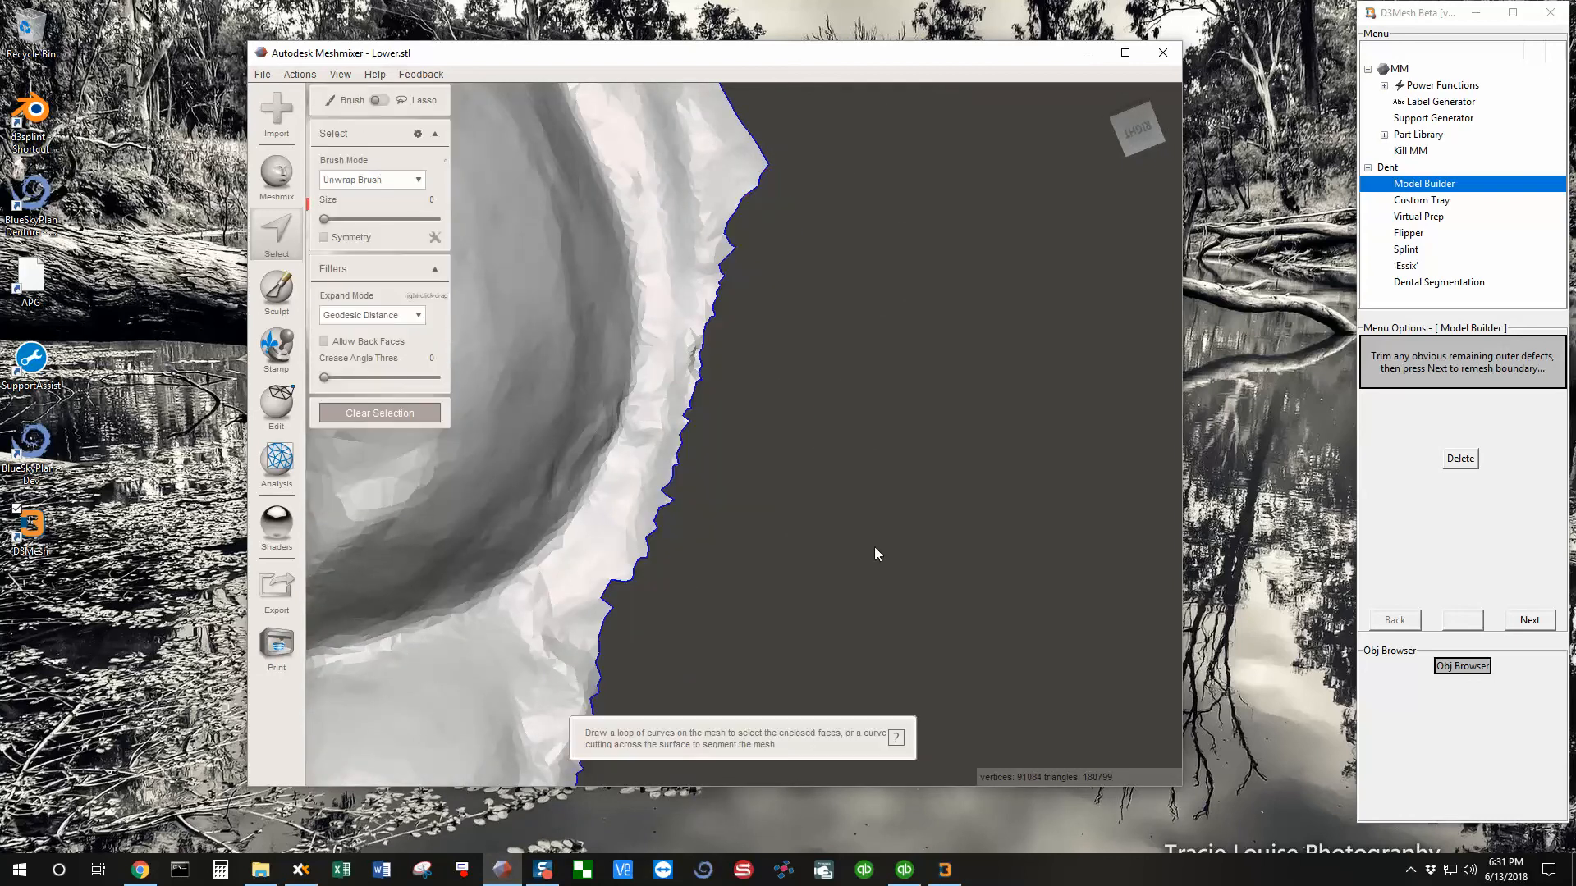
Inspect the trimmed arch's boundary from both terminal molars to the incisors for remaining outer defects
right_drag(817, 501, 714, 554)
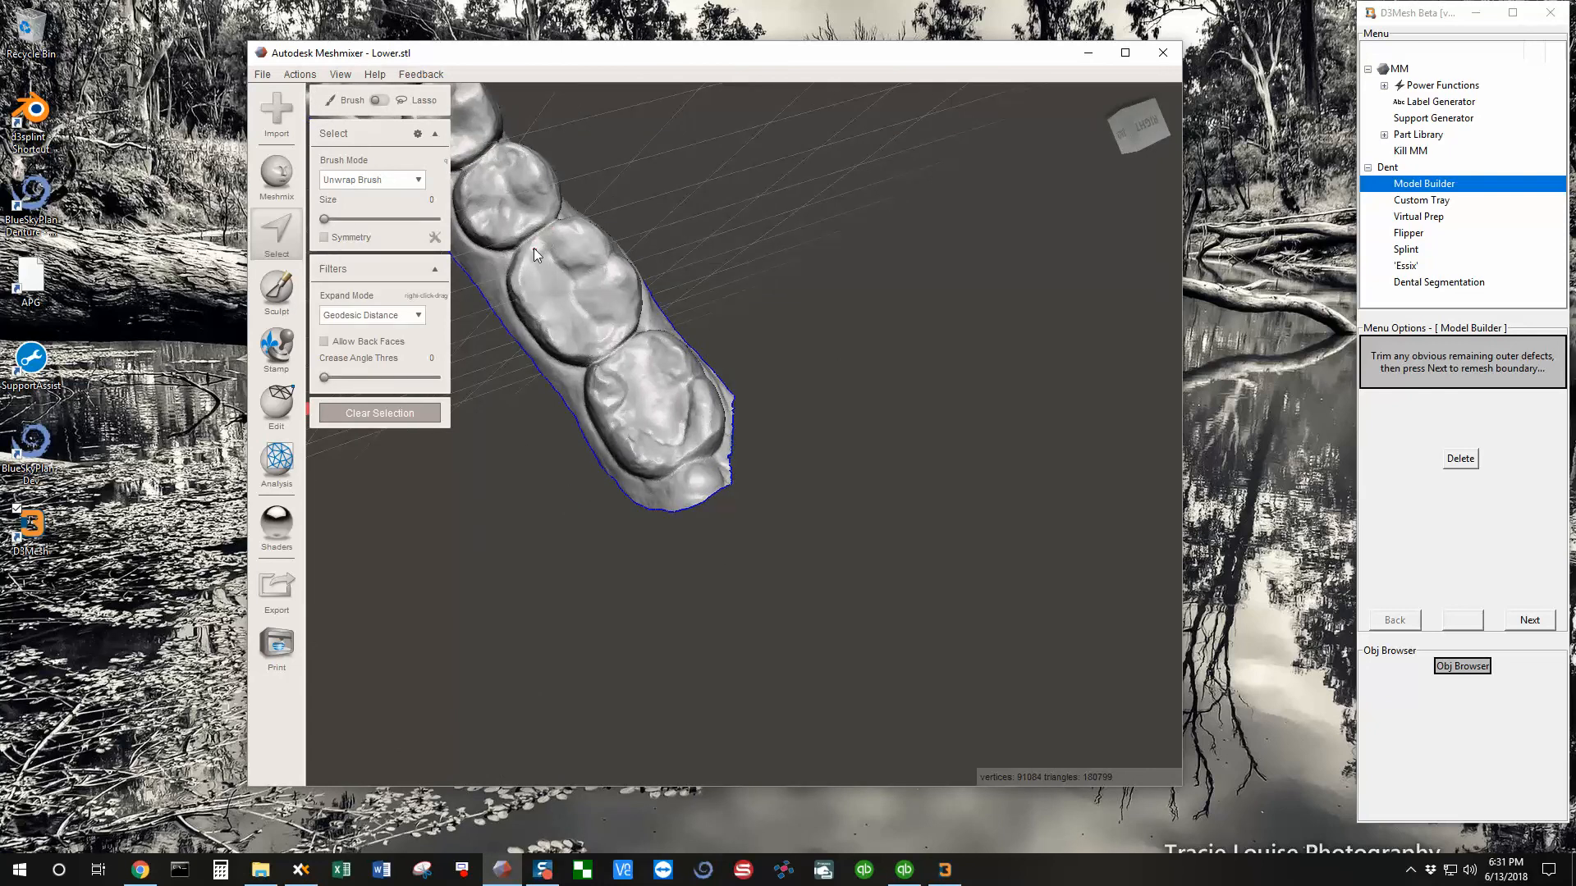
key(c)
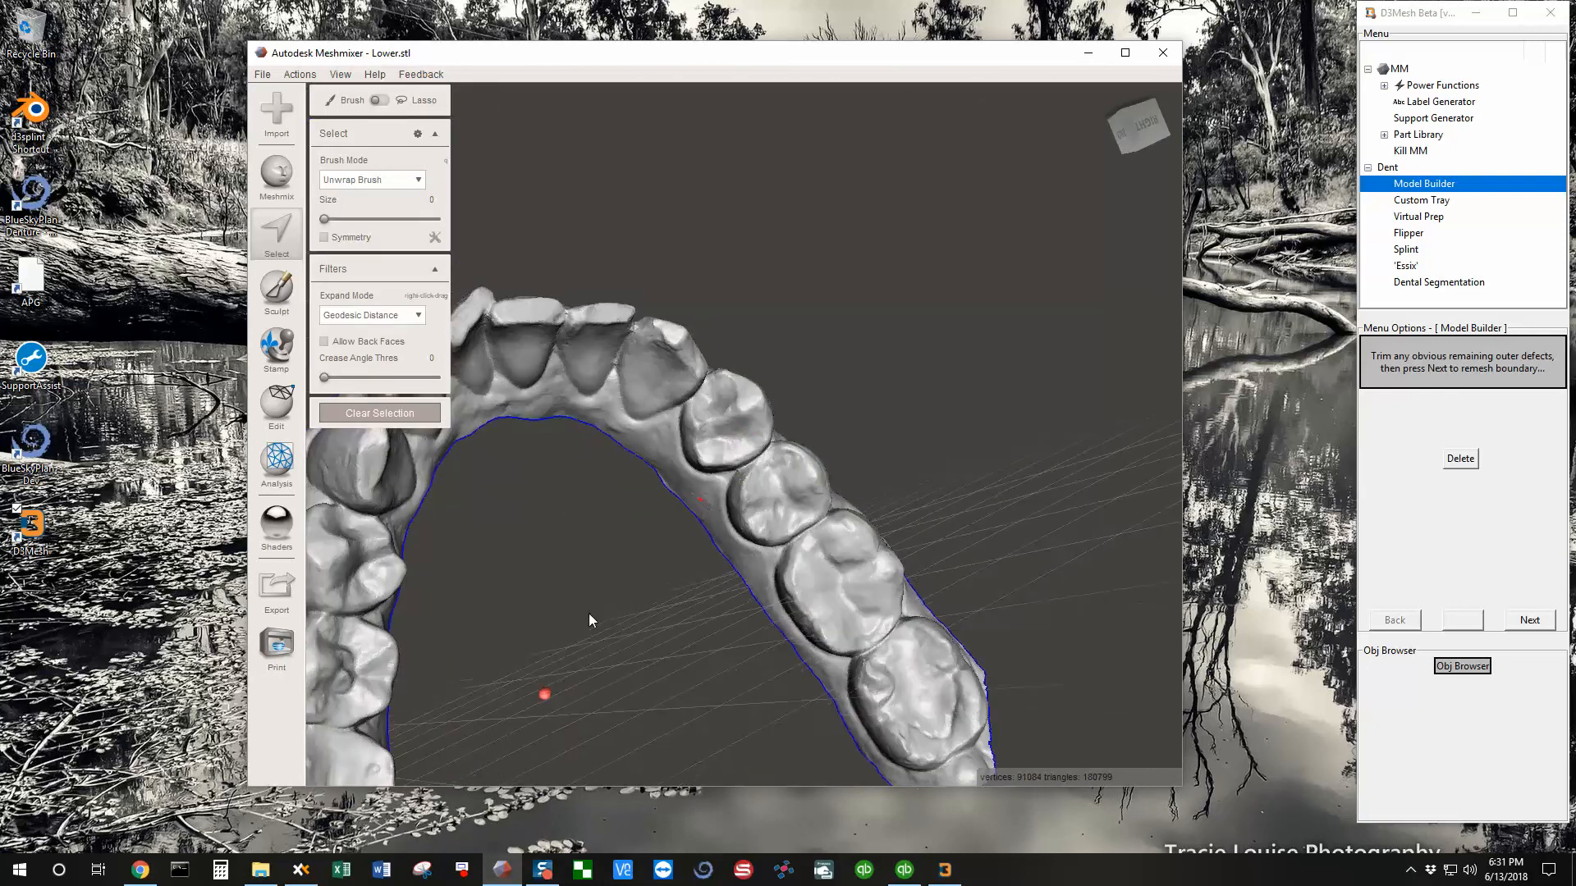
right_drag(589, 613, 750, 599)
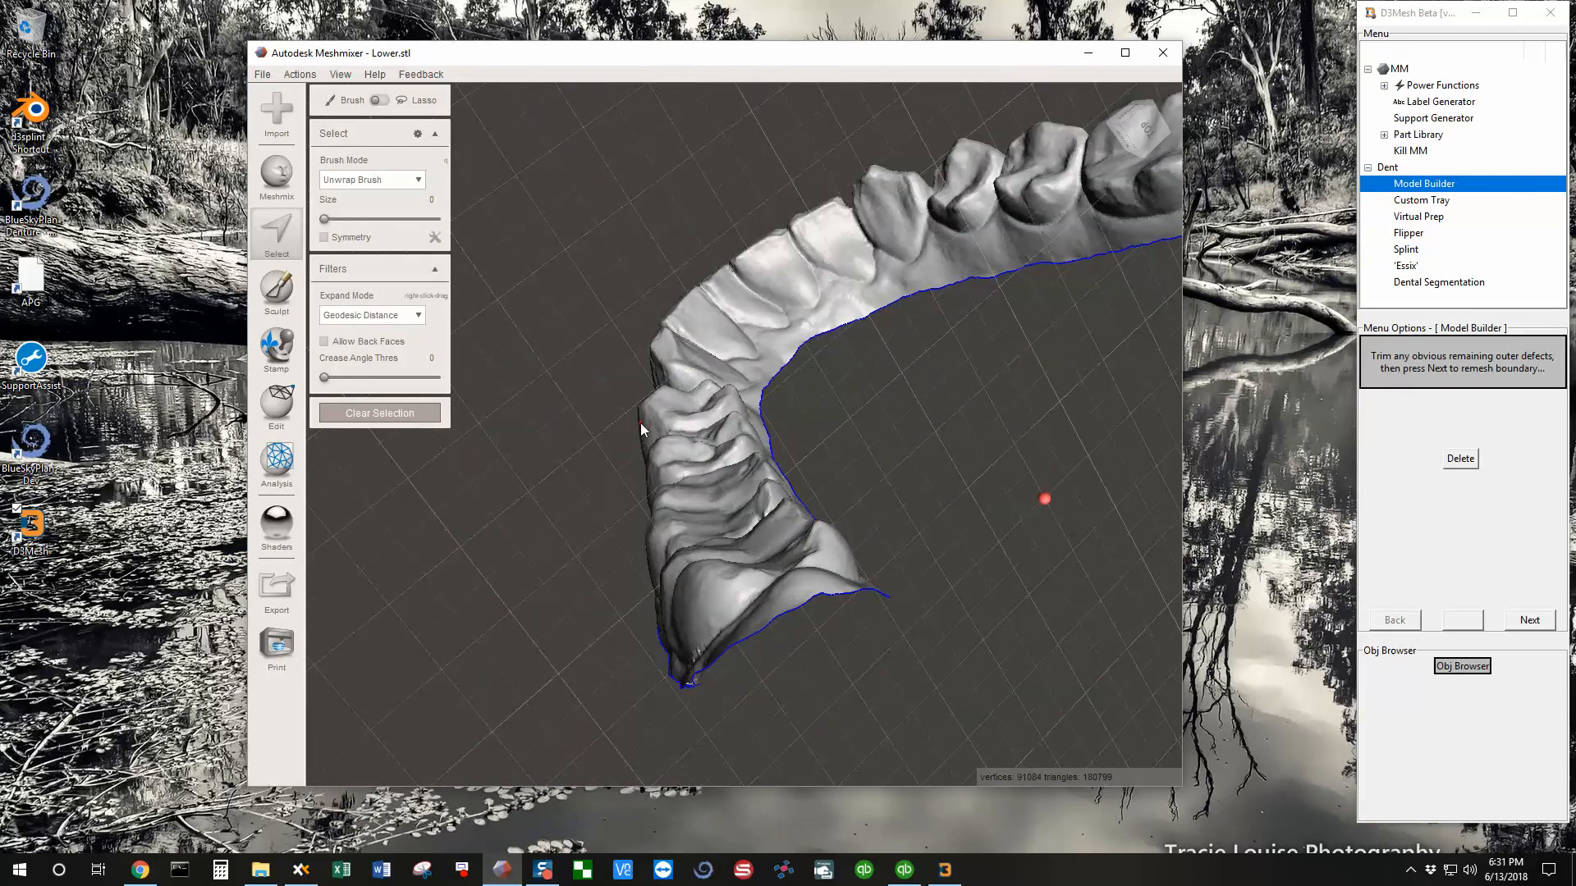
right_drag(686, 540, 929, 572)
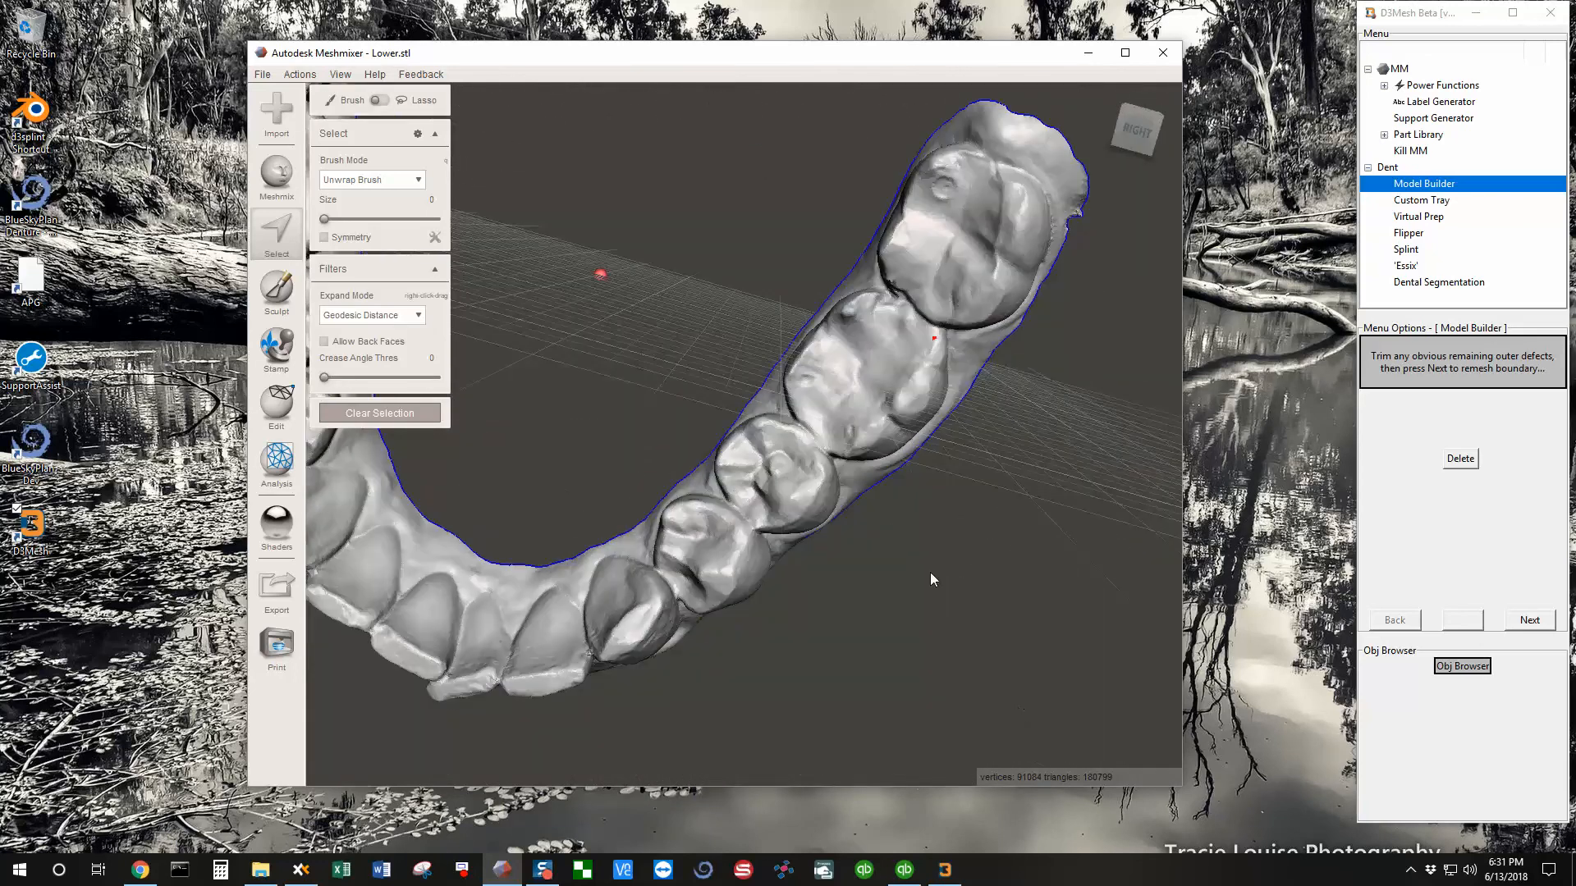
key(c)
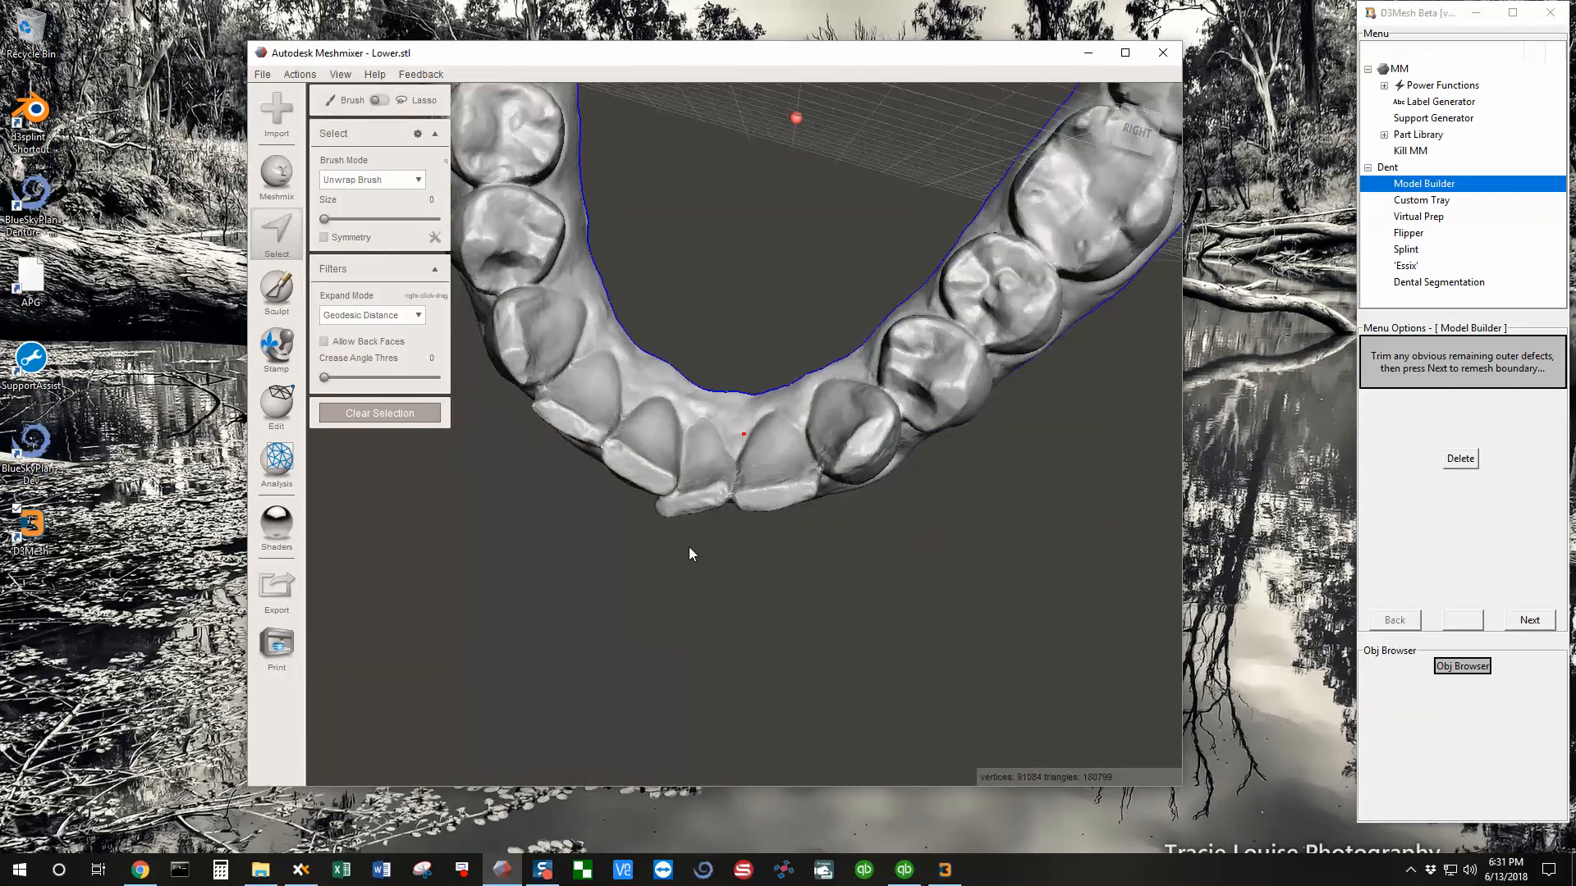
right_drag(688, 546, 711, 486)
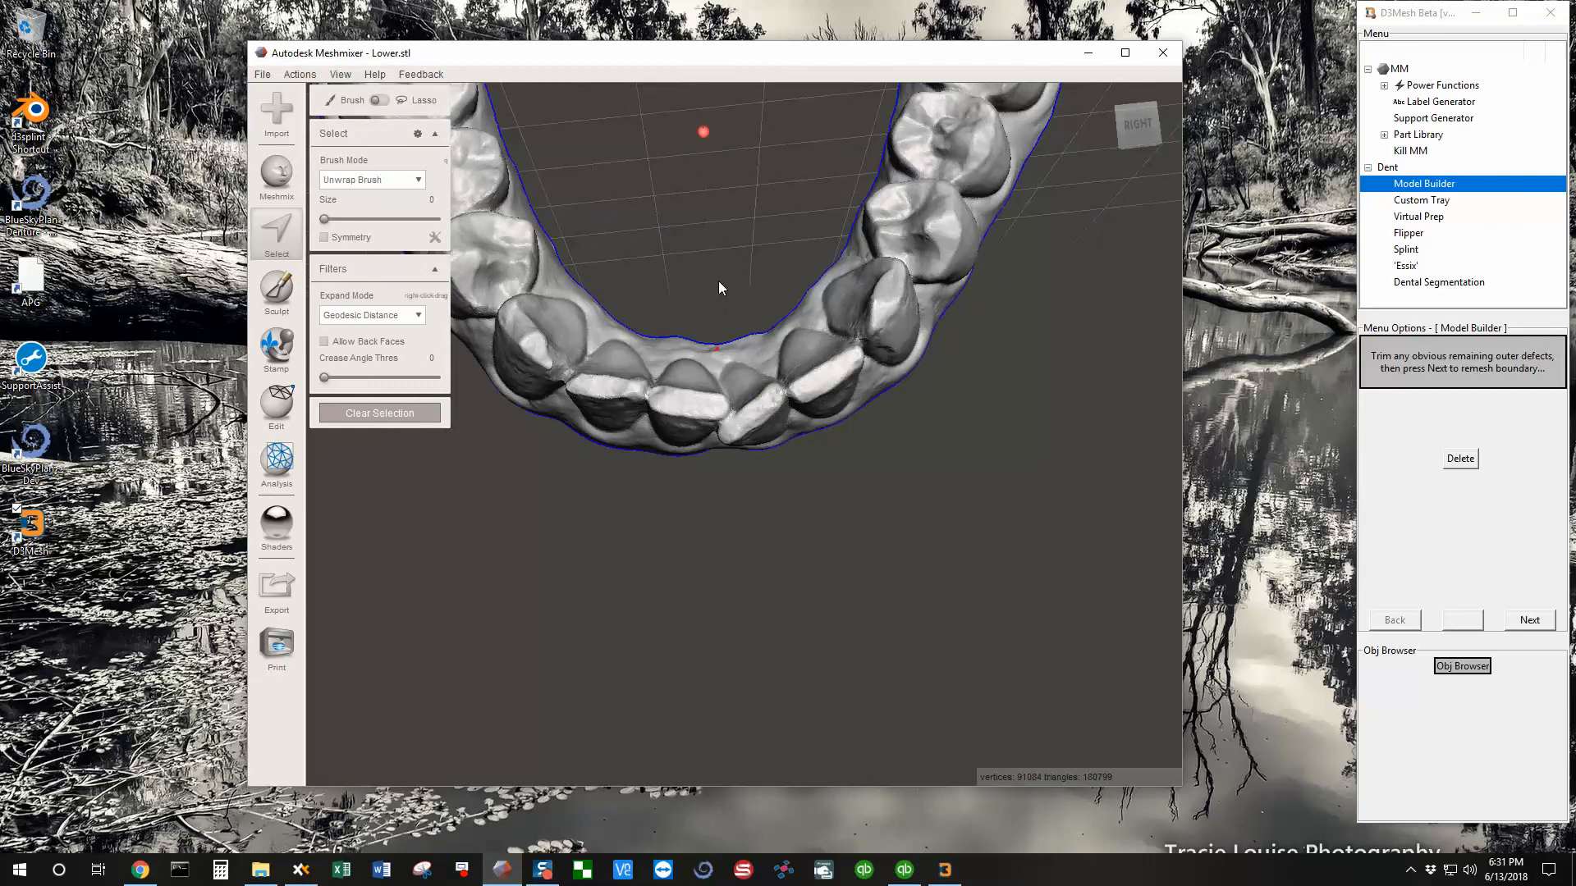
scroll(718, 282, down, 3)
scroll(717, 282, down, 2)
right_drag(717, 283, 745, 225)
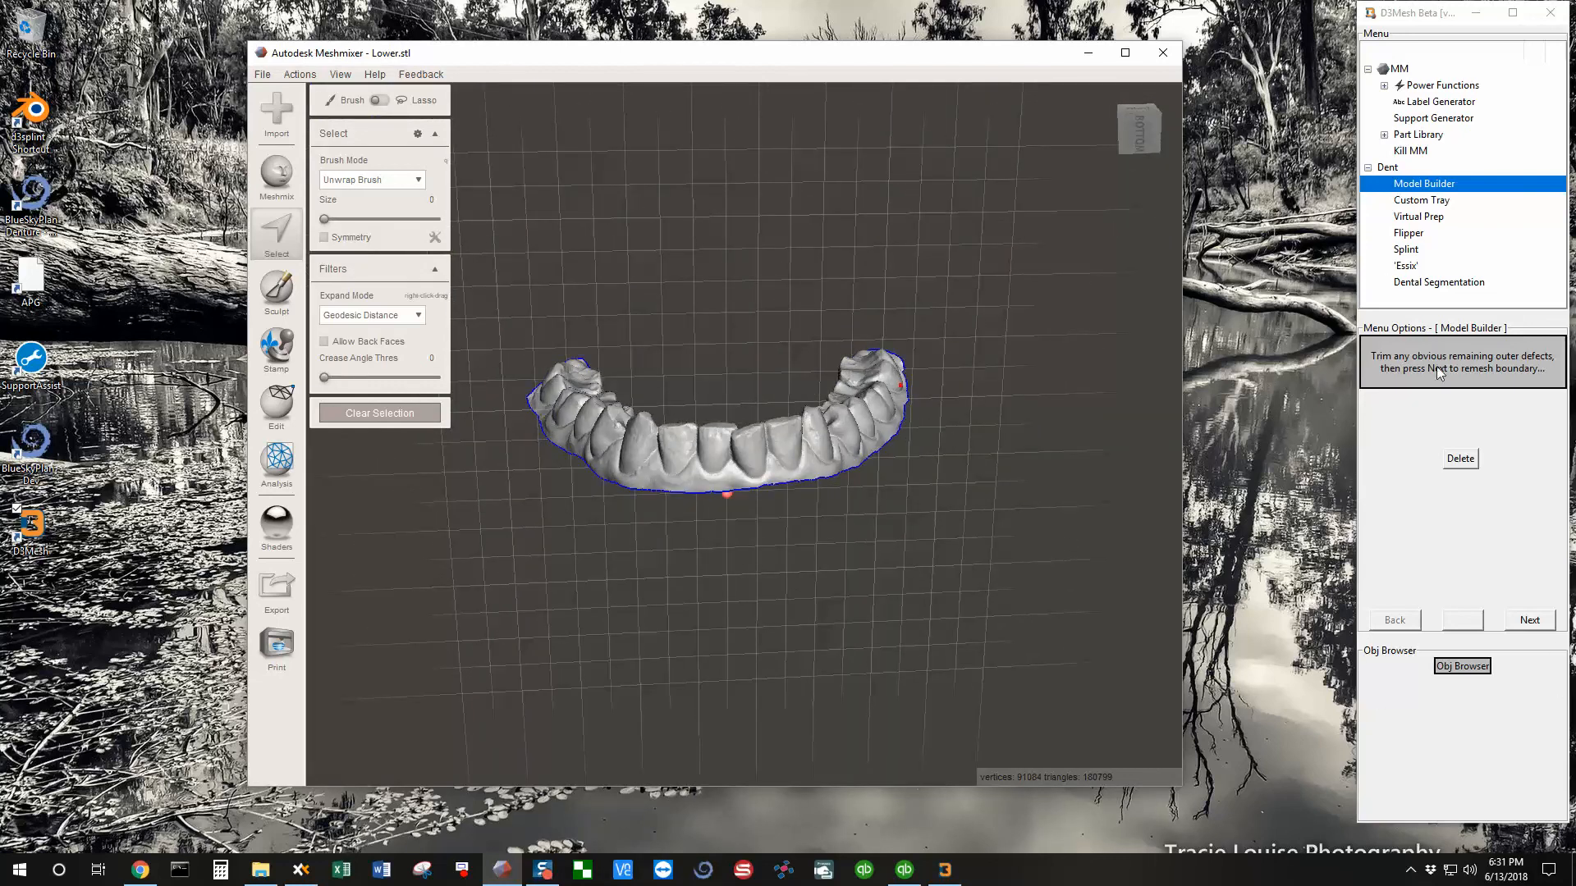
Remesh the trimmed arch's boundary with Model Builder and review the refined edge along the outer gumline
click(1529, 621)
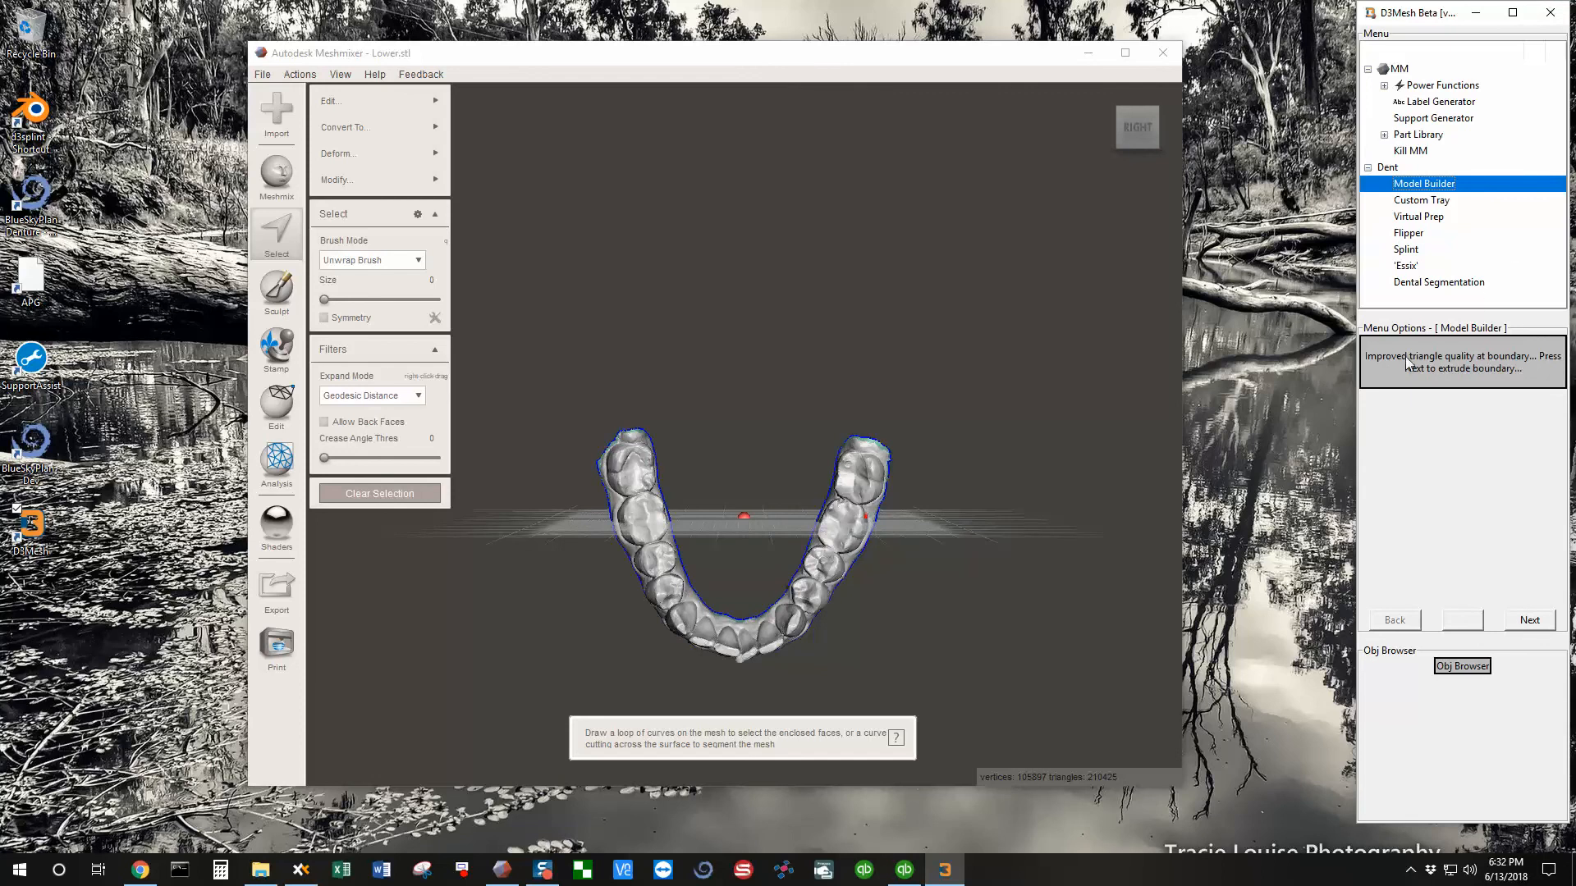
right_drag(664, 561, 583, 501)
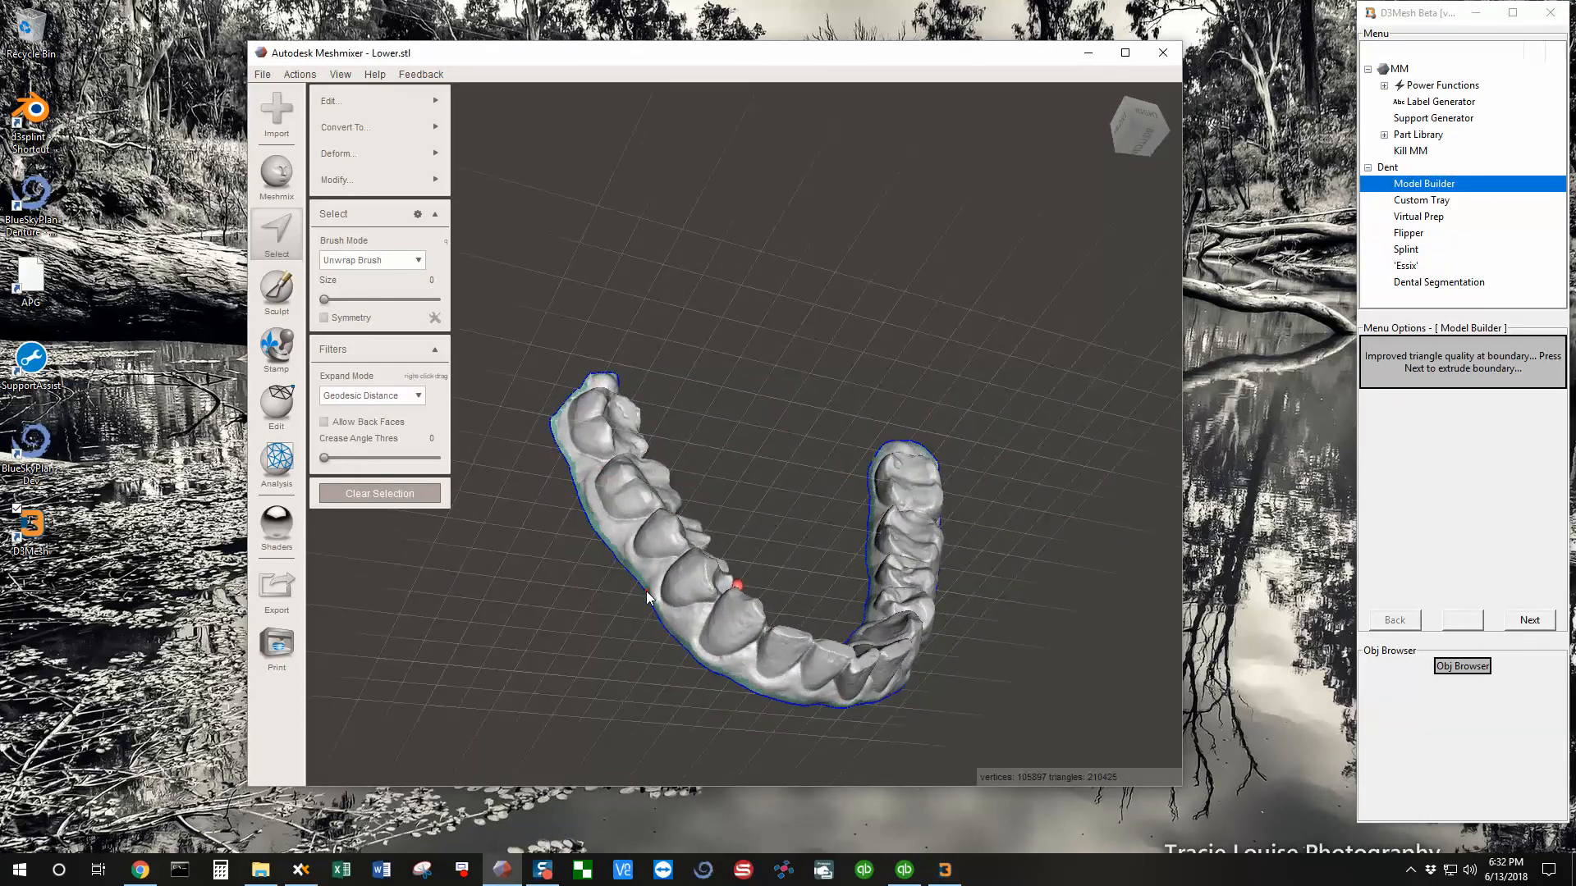
right_drag(870, 627, 849, 500)
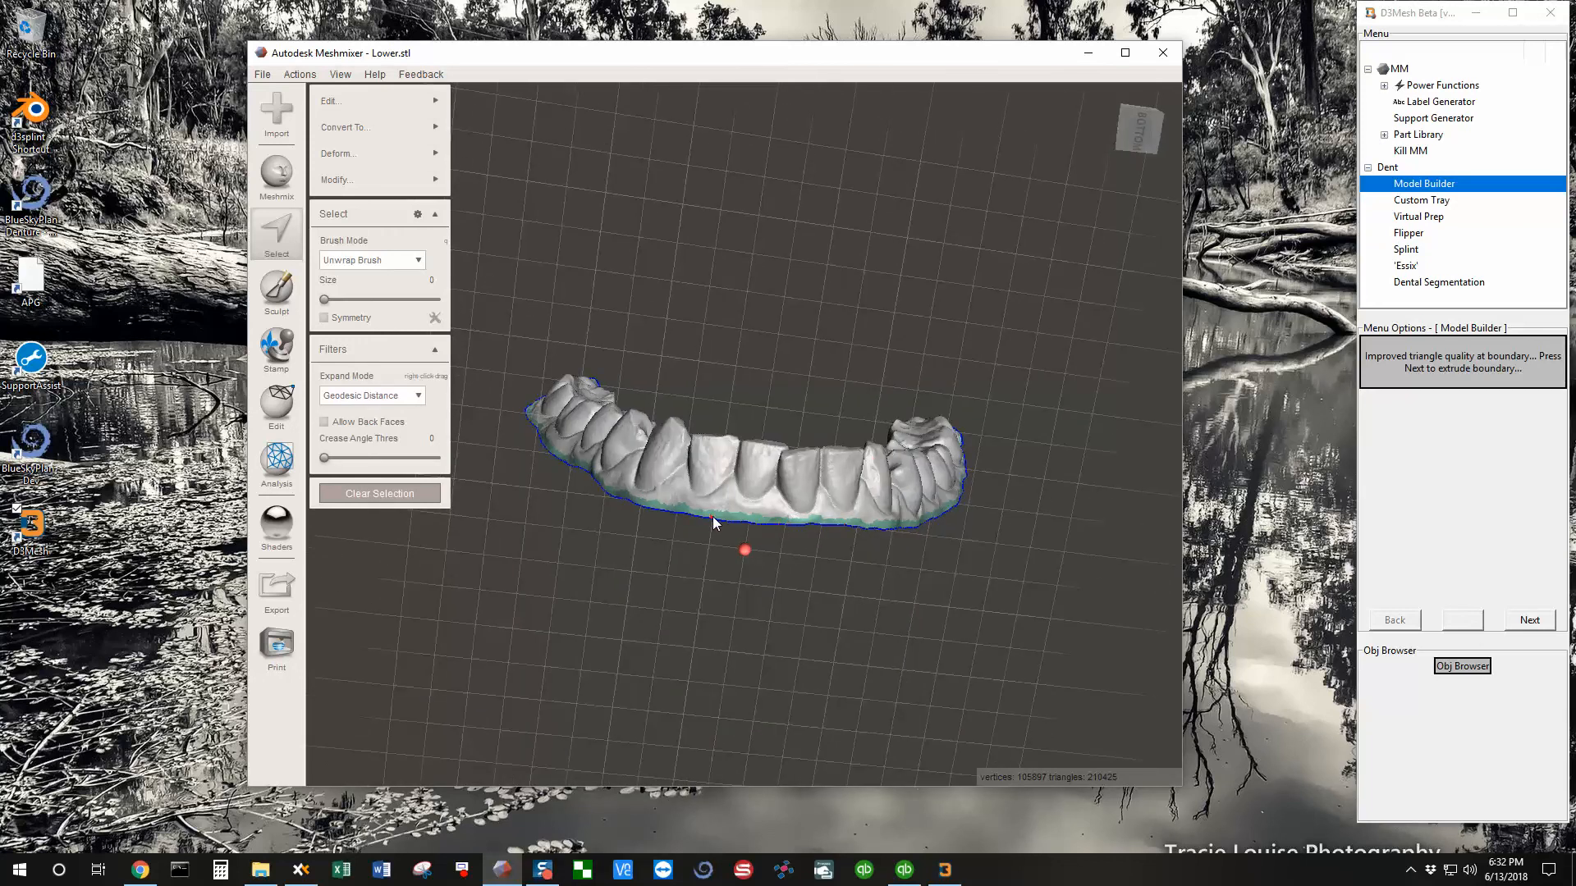